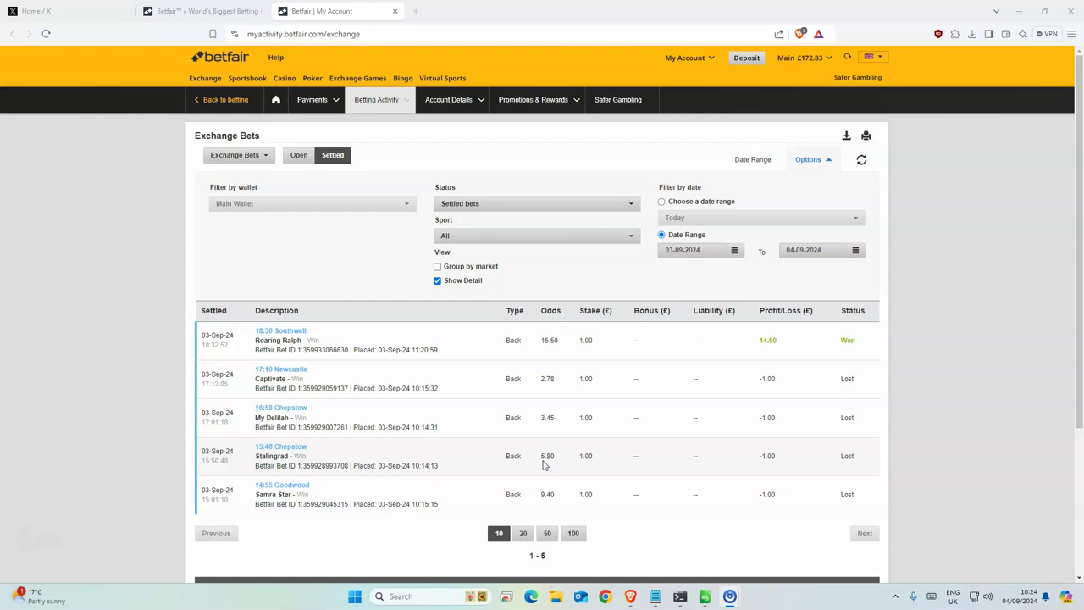
Step: Select the 15.50 odds of the winning settled bet, then switch to the MergedDF.csv spreadsheet
{"action": "left_click", "coordinate": [302, 338]}
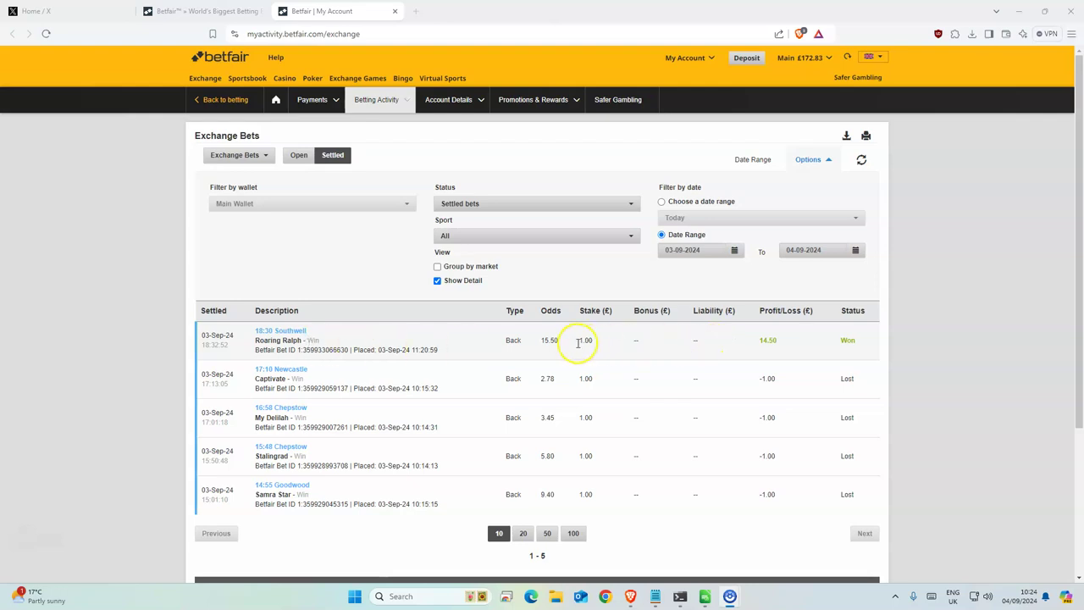
{"action": "left_click_drag", "start_coordinate": [559, 345], "coordinate": [523, 347]}
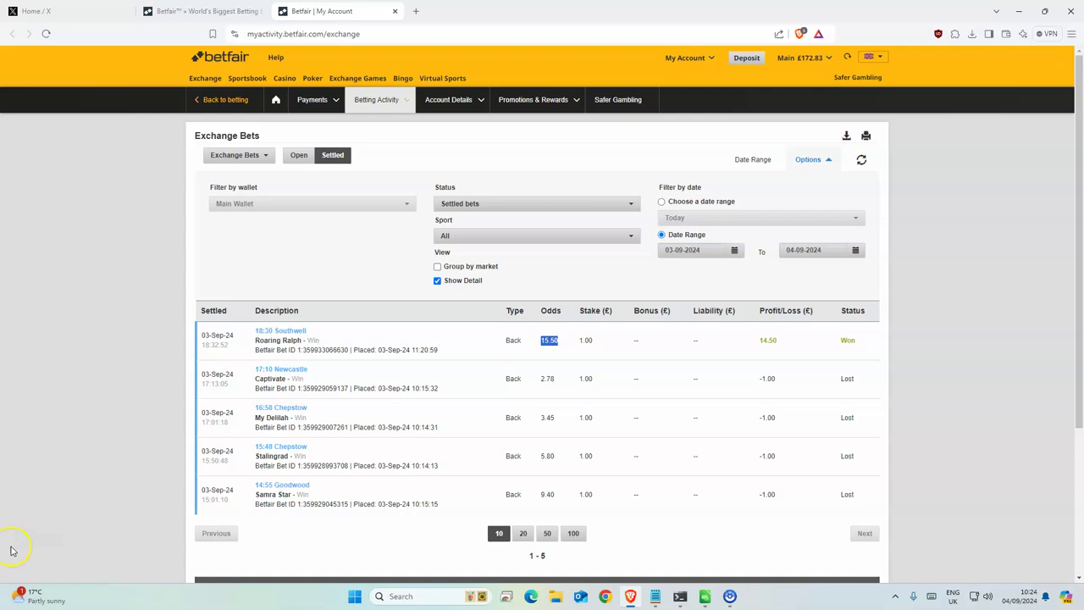
{"action": "key", "text": "alt+Tab"}
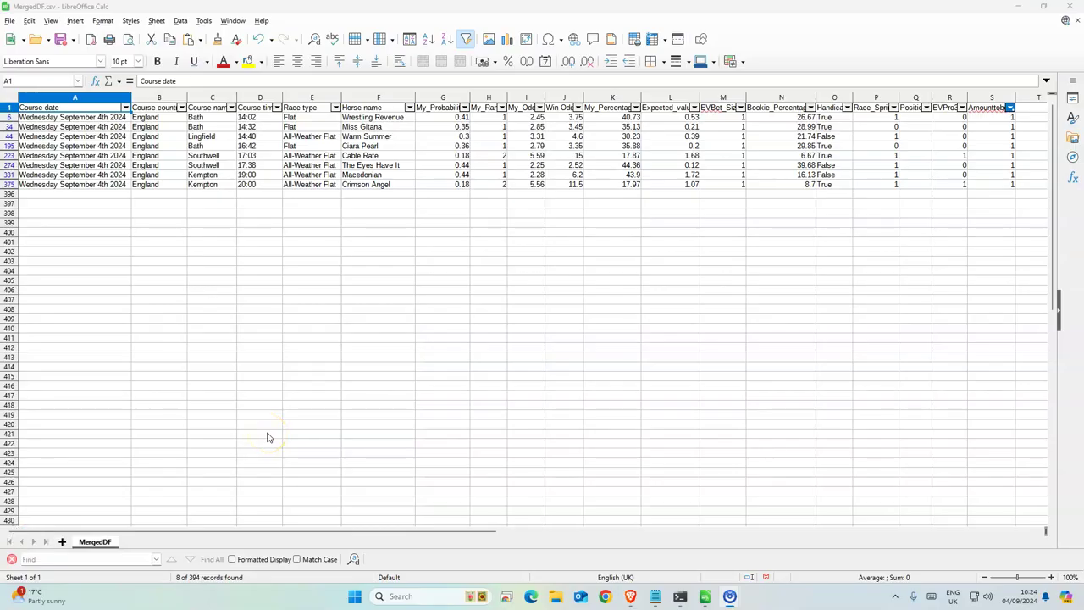
Step: Sort the eight filtered rows descending by Win Odds, then descending by Course name
{"action": "left_click", "coordinate": [335, 264]}
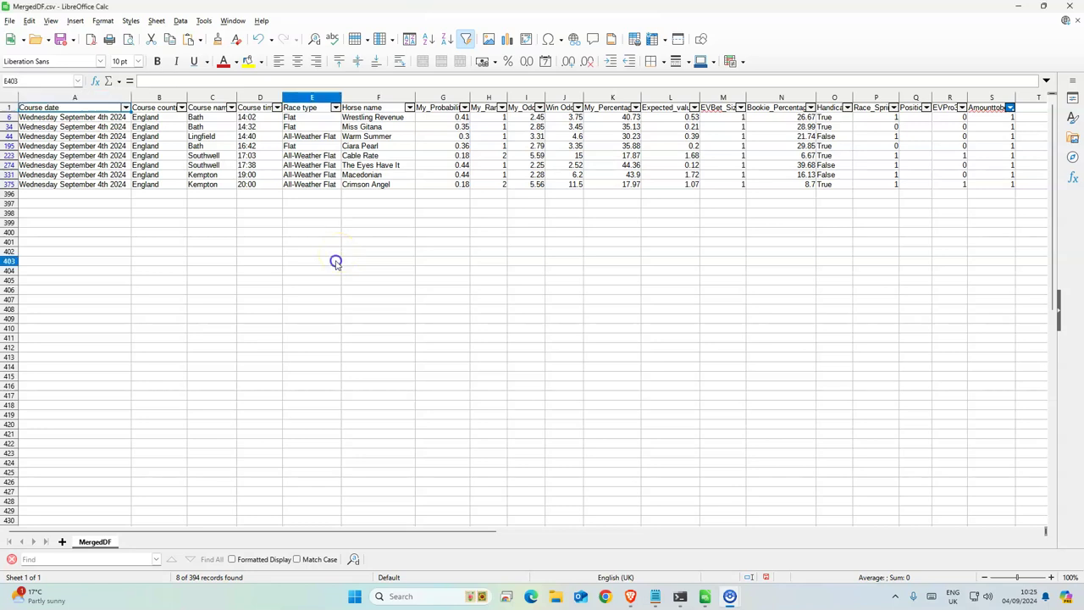
{"action": "left_click", "coordinate": [577, 108]}
{"action": "left_click", "coordinate": [573, 127]}
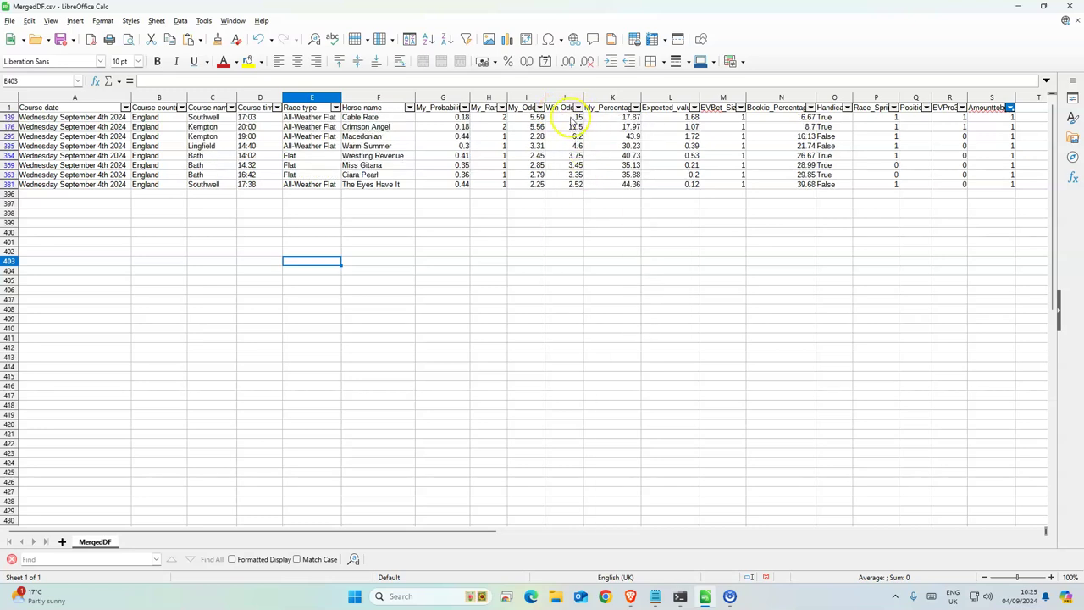
{"action": "left_click", "coordinate": [571, 118]}
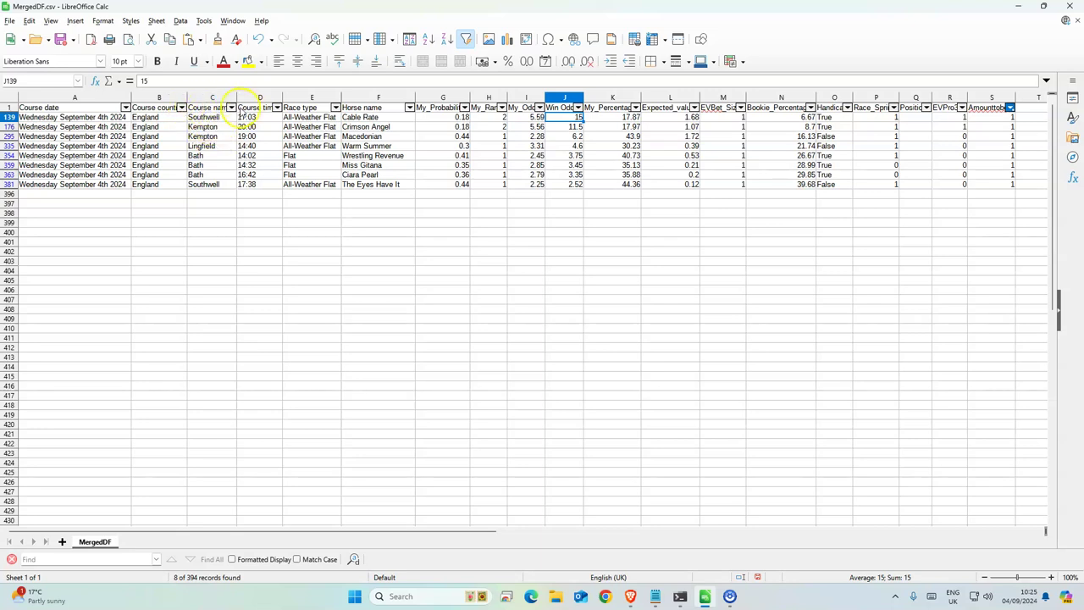
{"action": "left_click", "coordinate": [231, 108]}
{"action": "left_click", "coordinate": [228, 126]}
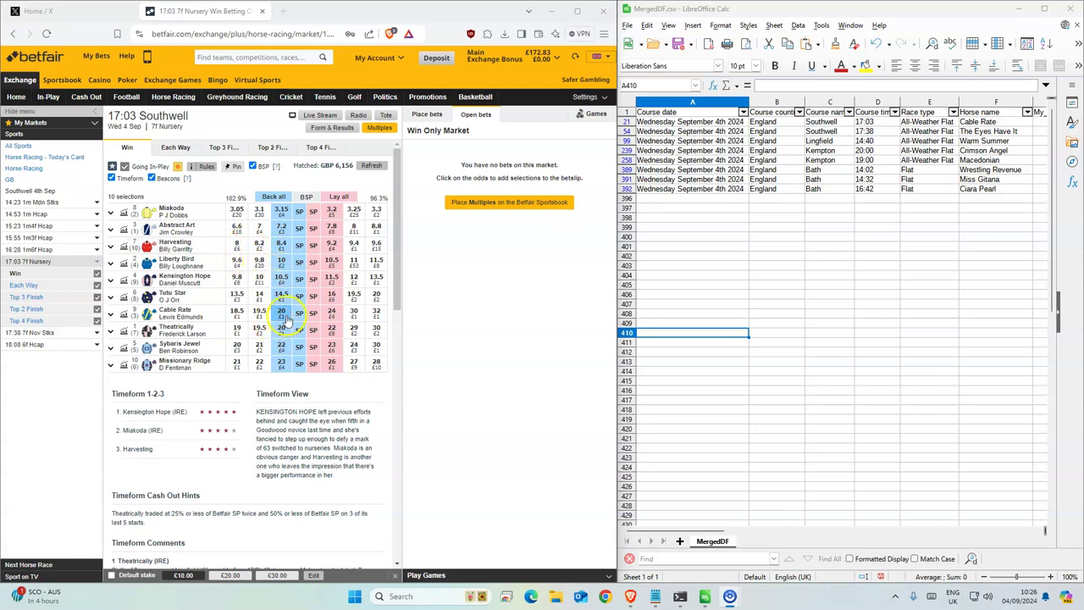
Step: Add Cable Rate at odds 20 to the betslip and delete spreadsheet columns G–I
{"action": "left_click", "coordinate": [284, 315]}
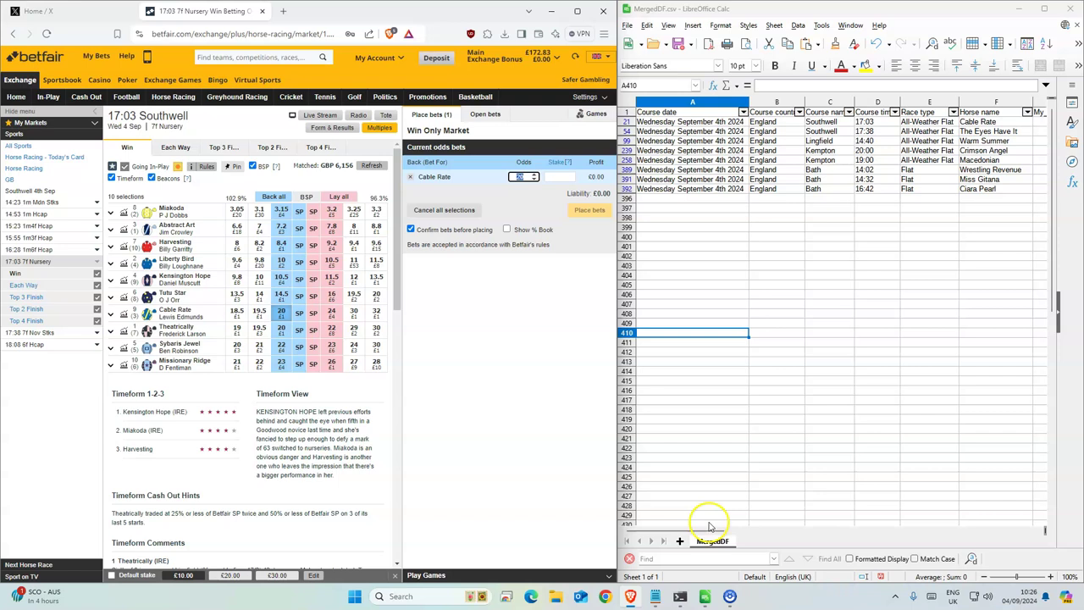
{"action": "left_click_drag", "start_coordinate": [697, 537], "coordinate": [741, 533]}
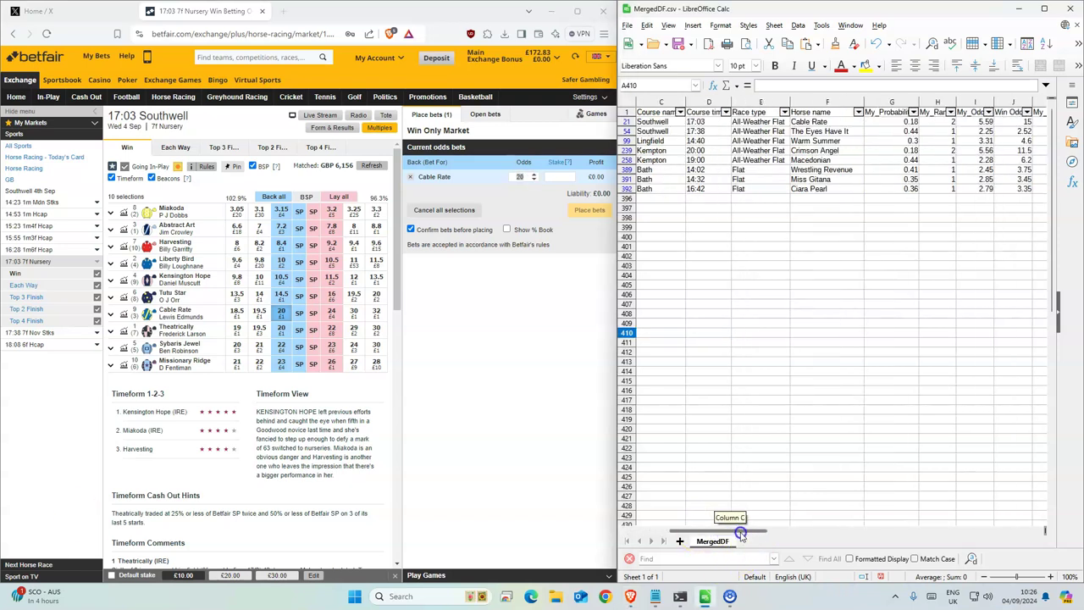
{"action": "left_click_drag", "start_coordinate": [975, 101], "coordinate": [889, 102]}
{"action": "right_click", "coordinate": [894, 102]}
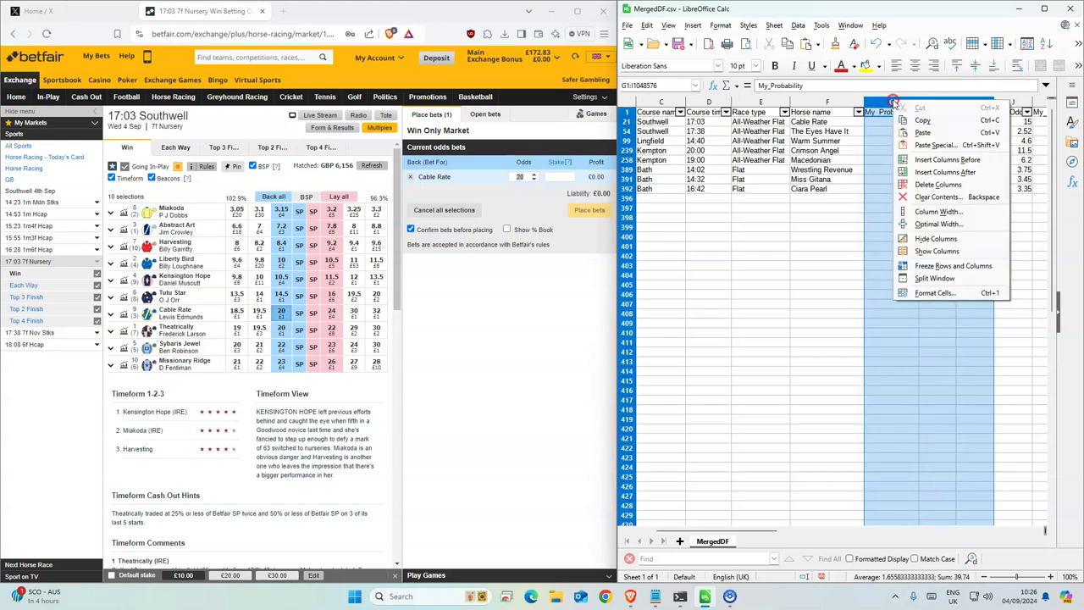
{"action": "left_click", "coordinate": [931, 183]}
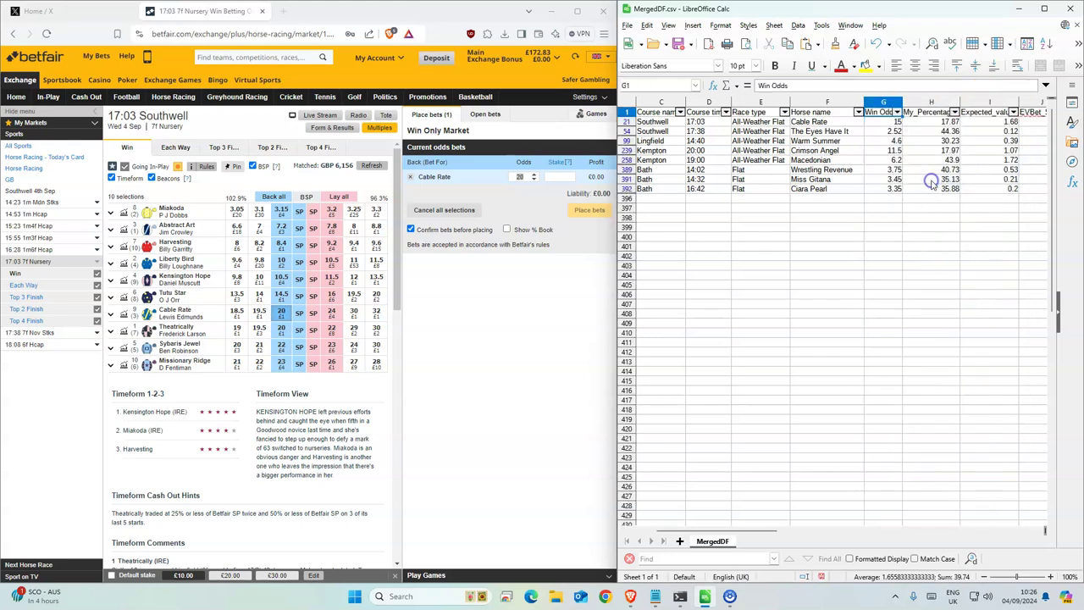
Step: Place and confirm a £1 back bet on Cable Rate at 20, matched for £19 profit
{"action": "left_click", "coordinate": [896, 121]}
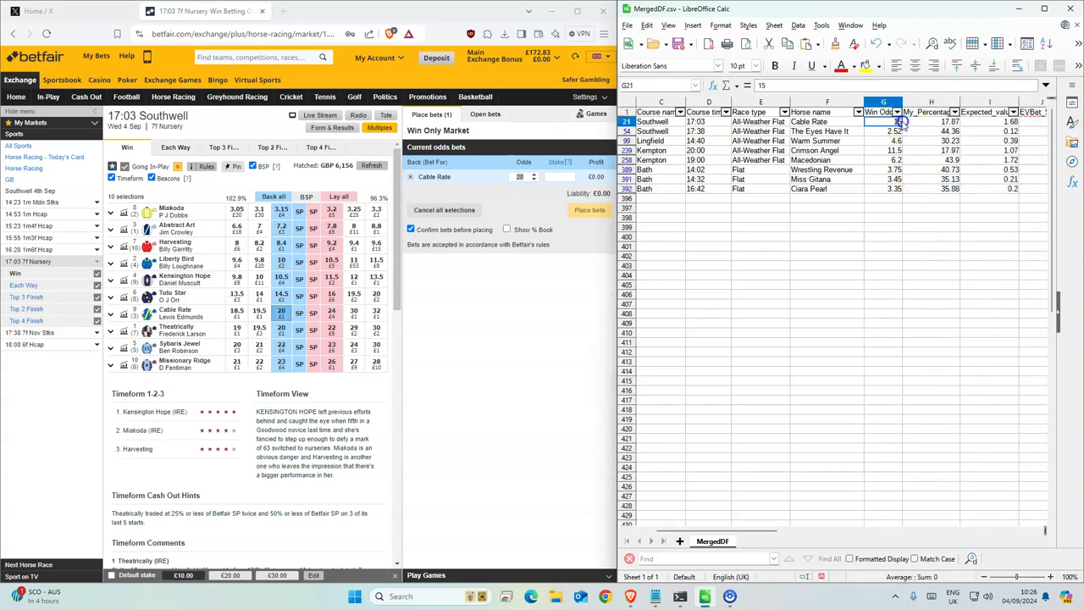
{"action": "left_click", "coordinate": [557, 176]}
{"action": "type", "text": "1"}
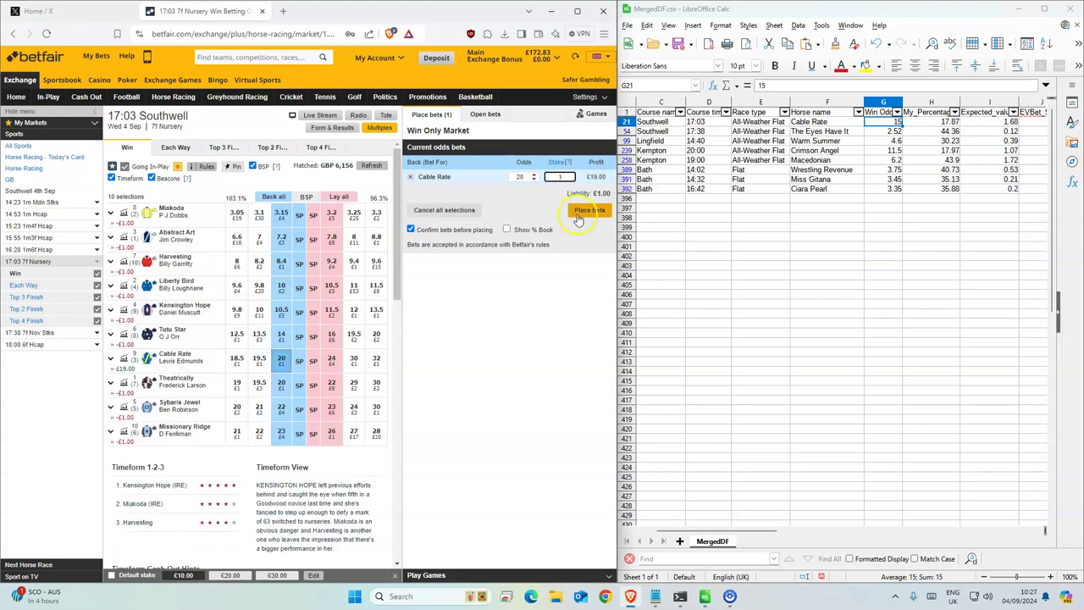
{"action": "left_click", "coordinate": [577, 214]}
{"action": "left_click", "coordinate": [578, 213]}
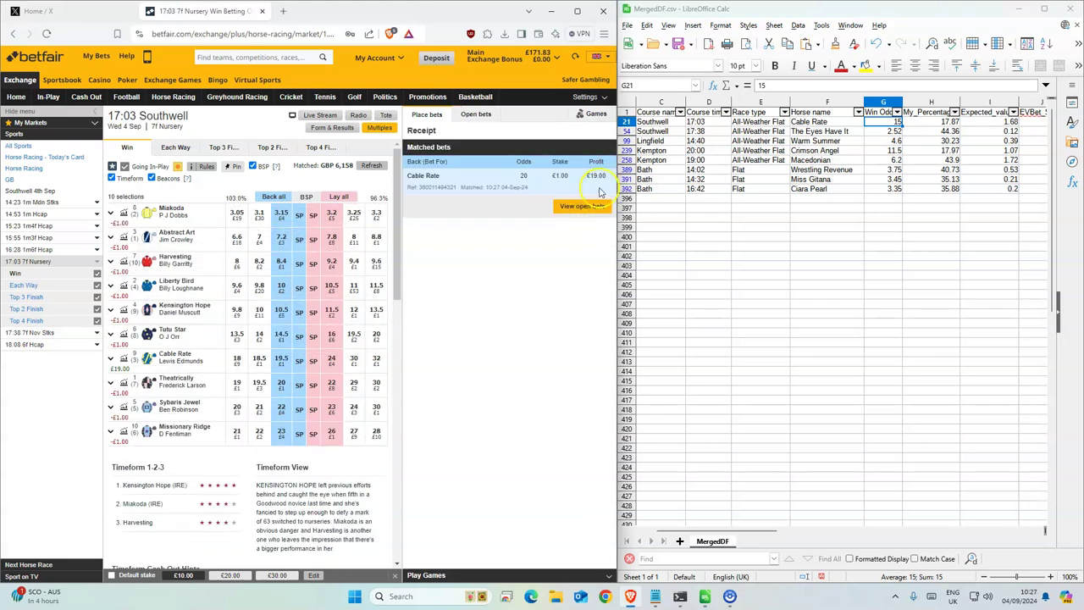
{"action": "left_click", "coordinate": [841, 132]}
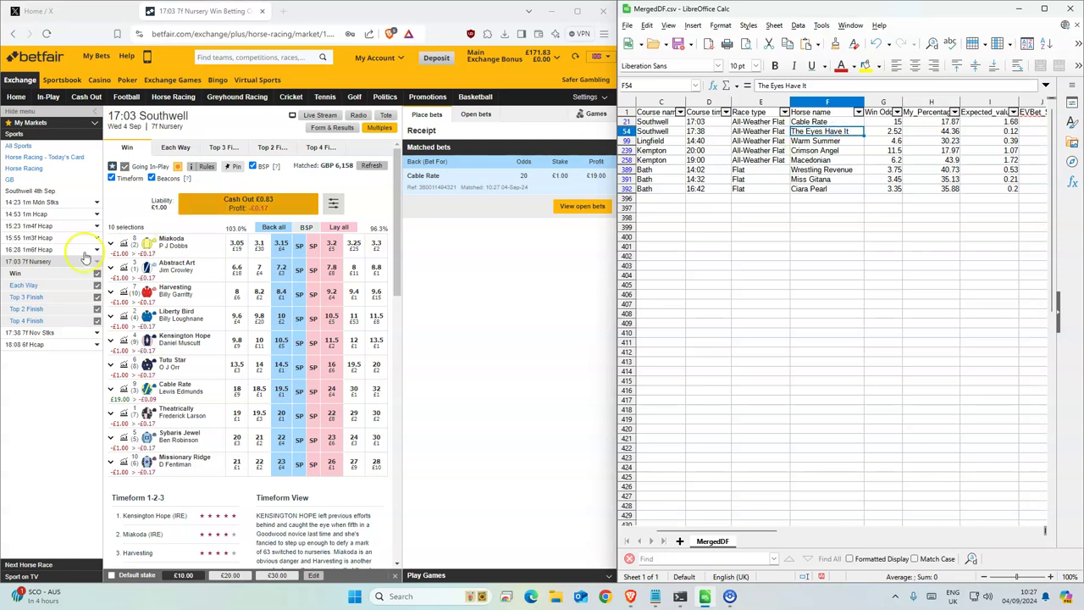
Step: Open the 17:38 7f Nov Stks, back The Eyes Have It at 2.66 for £1, then return to Horse Racing
{"action": "left_click", "coordinate": [25, 333]}
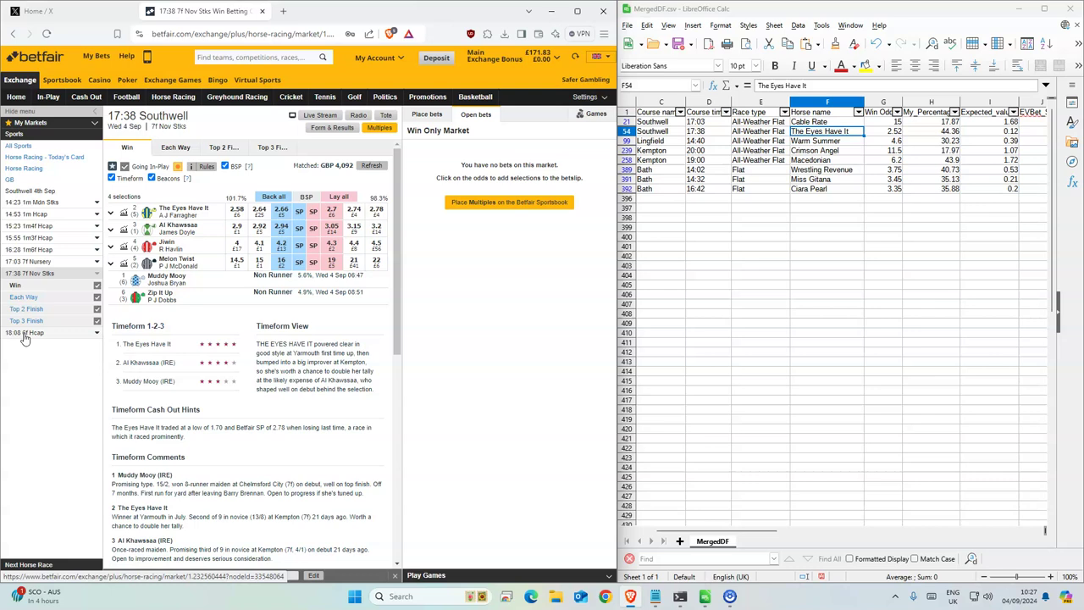
{"action": "left_click", "coordinate": [282, 213]}
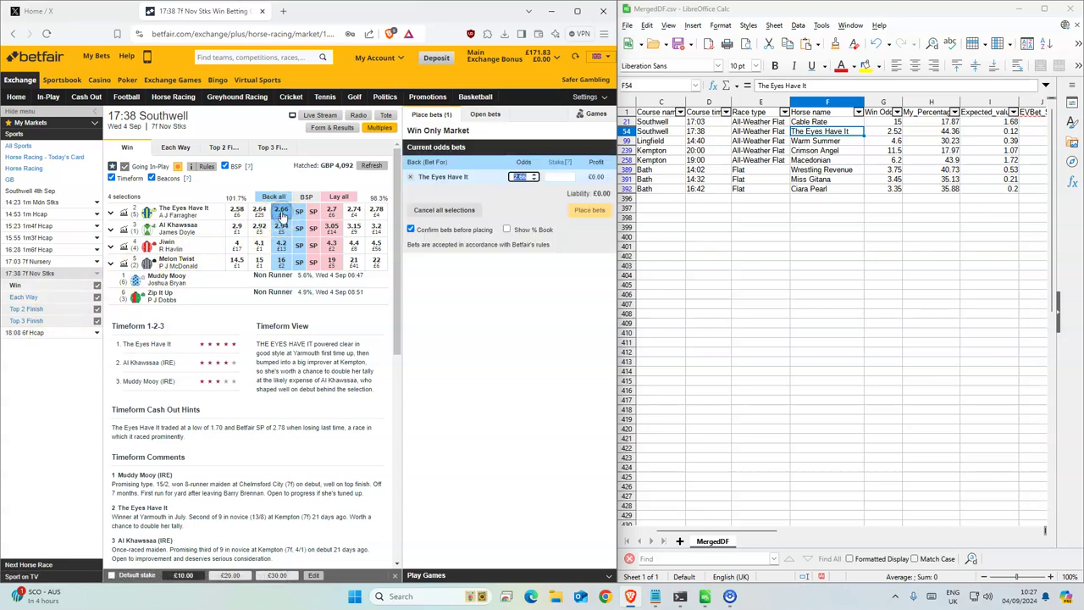
{"action": "left_click", "coordinate": [560, 177]}
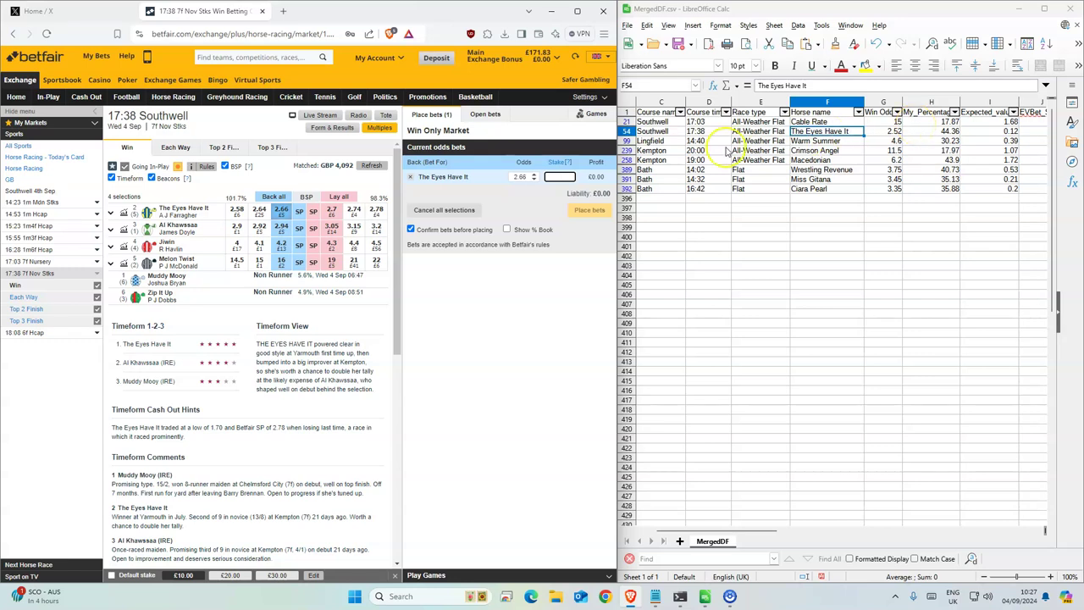
{"action": "type", "text": "1"}
{"action": "left_click", "coordinate": [589, 209]}
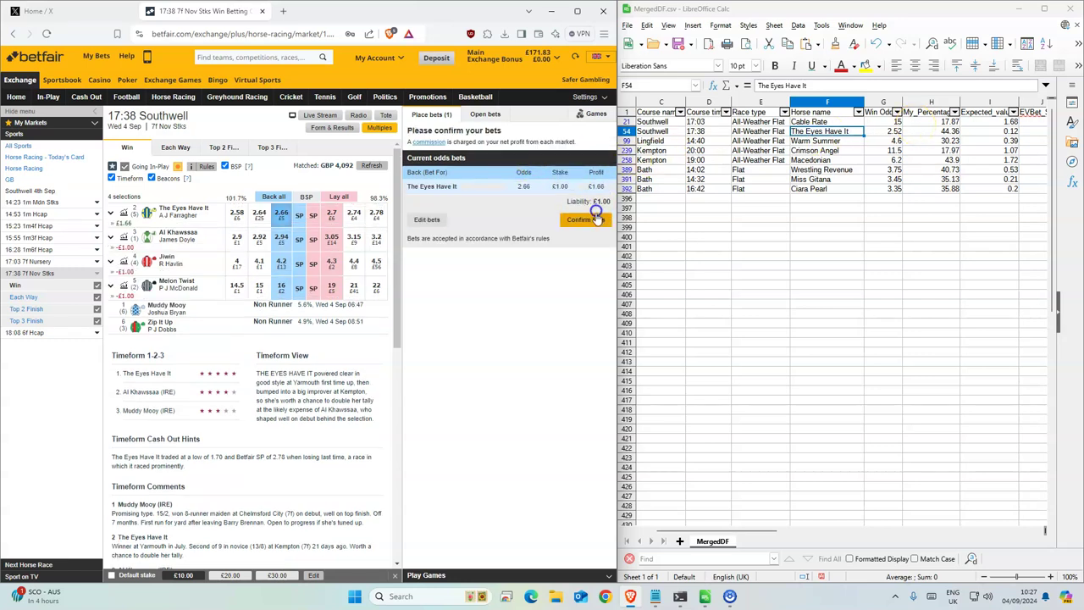
{"action": "left_click", "coordinate": [583, 220]}
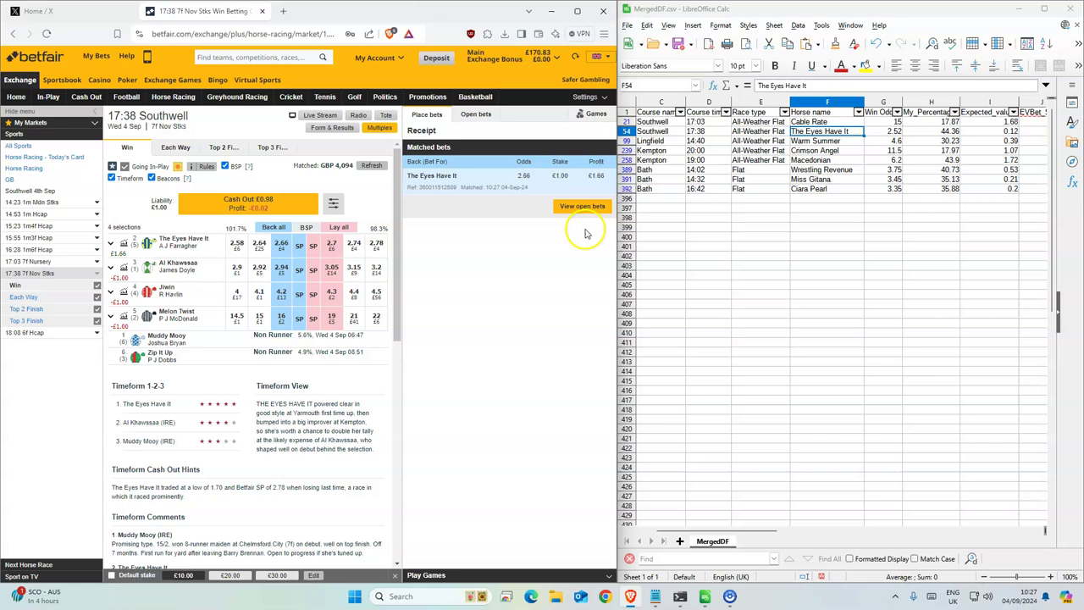
{"action": "left_click", "coordinate": [809, 141]}
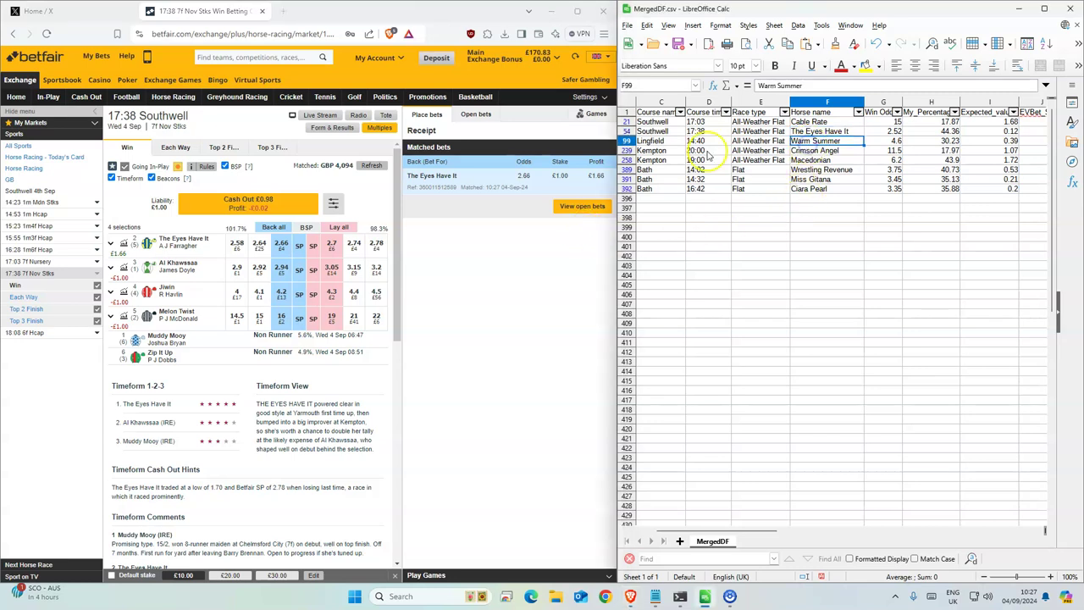
{"action": "left_click", "coordinate": [173, 96]}
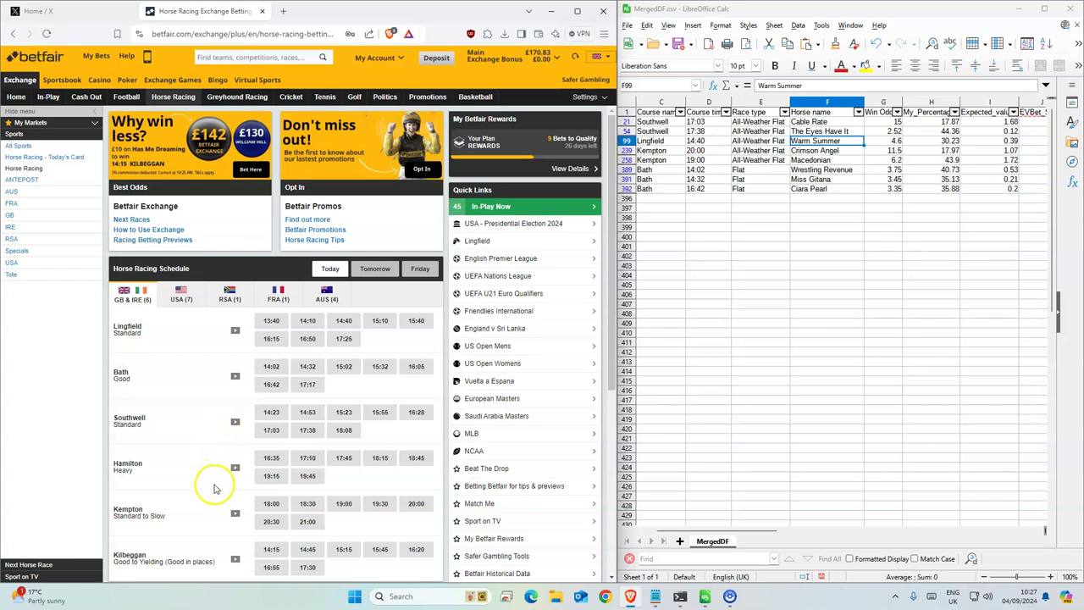
Step: Open the 14:40 Lingfield market and add Warm Summer to the betslip, replacing its odds with 4.6
{"action": "scroll", "coordinate": [214, 483], "scroll_direction": "down", "scroll_amount": 1}
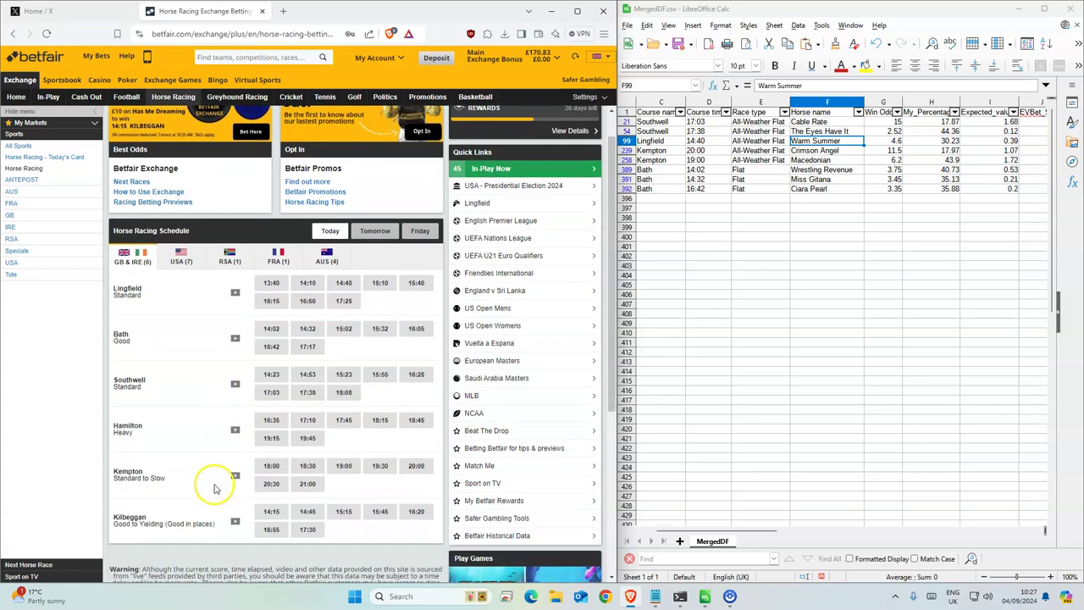
{"action": "left_click", "coordinate": [343, 283]}
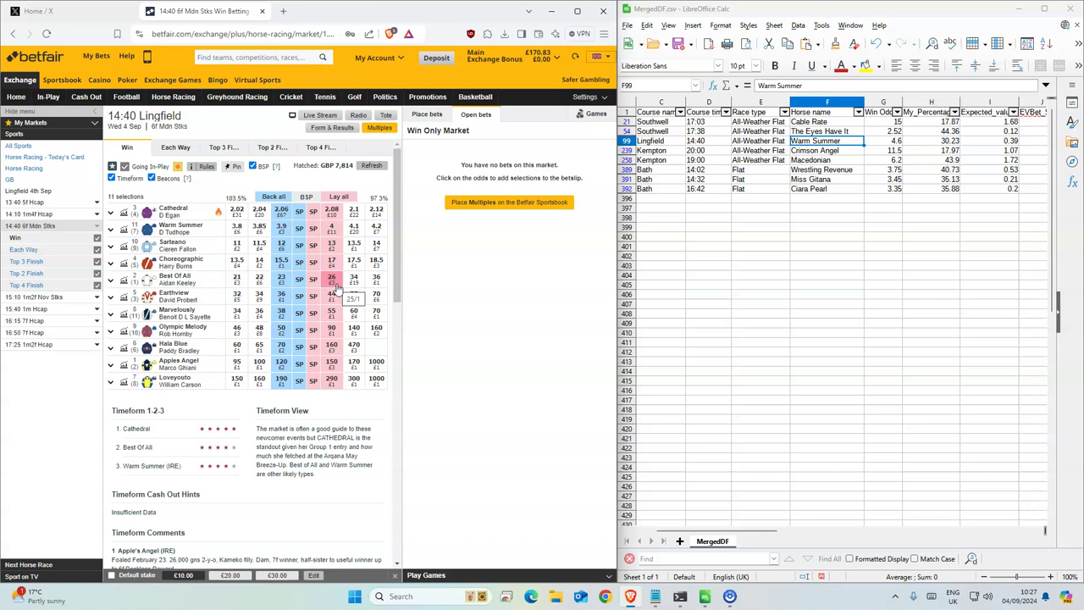
{"action": "left_click", "coordinate": [282, 231]}
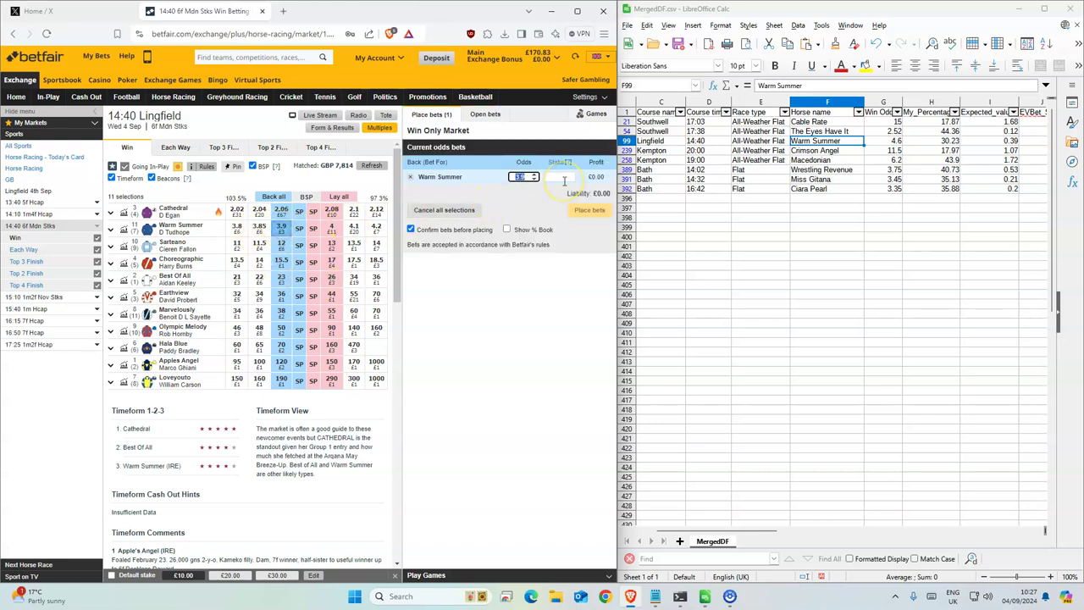
{"action": "left_click", "coordinate": [896, 142]}
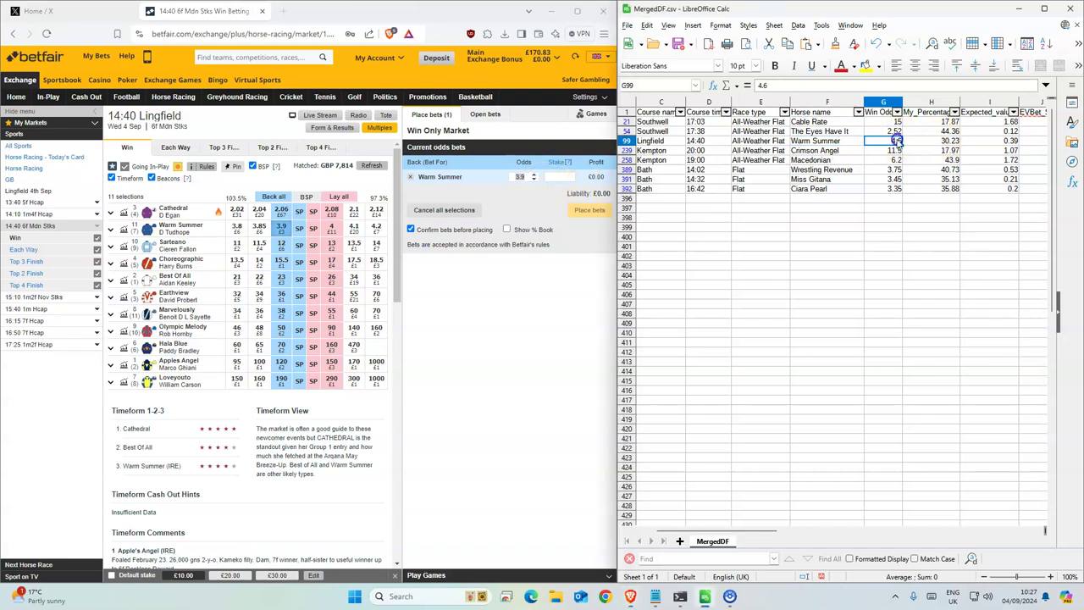
{"action": "double_click", "coordinate": [520, 176]}
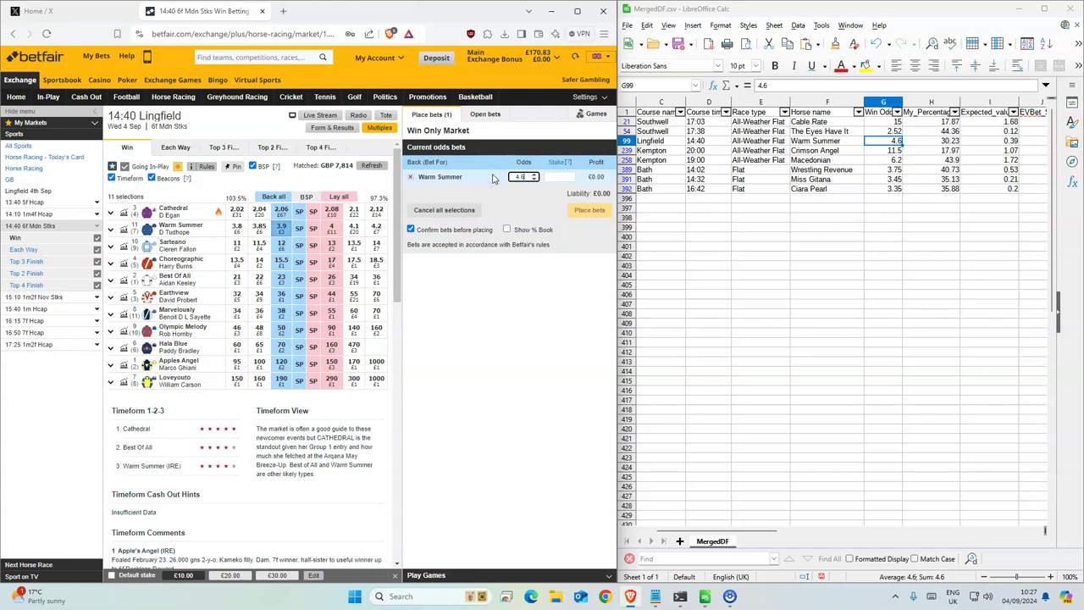
Step: Stake £1 on Warm Summer, place and confirm, choosing Take SP if unmatched in-play
{"action": "left_click", "coordinate": [558, 176]}
{"action": "type", "text": "1"}
{"action": "left_click", "coordinate": [590, 210]}
{"action": "left_click", "coordinate": [591, 218]}
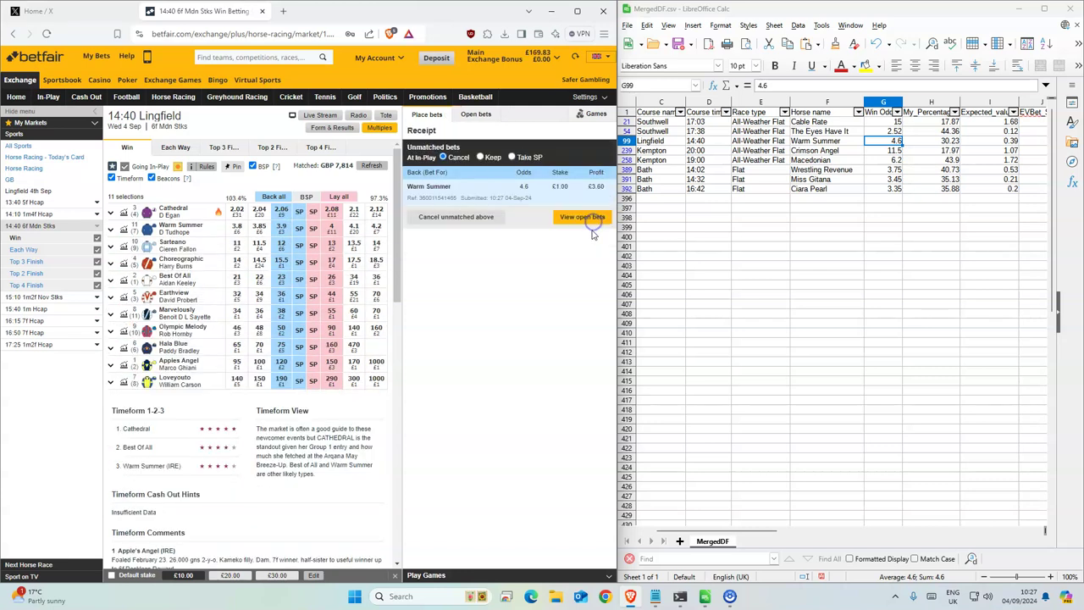
{"action": "left_click", "coordinate": [512, 157]}
{"action": "left_click", "coordinate": [595, 218]}
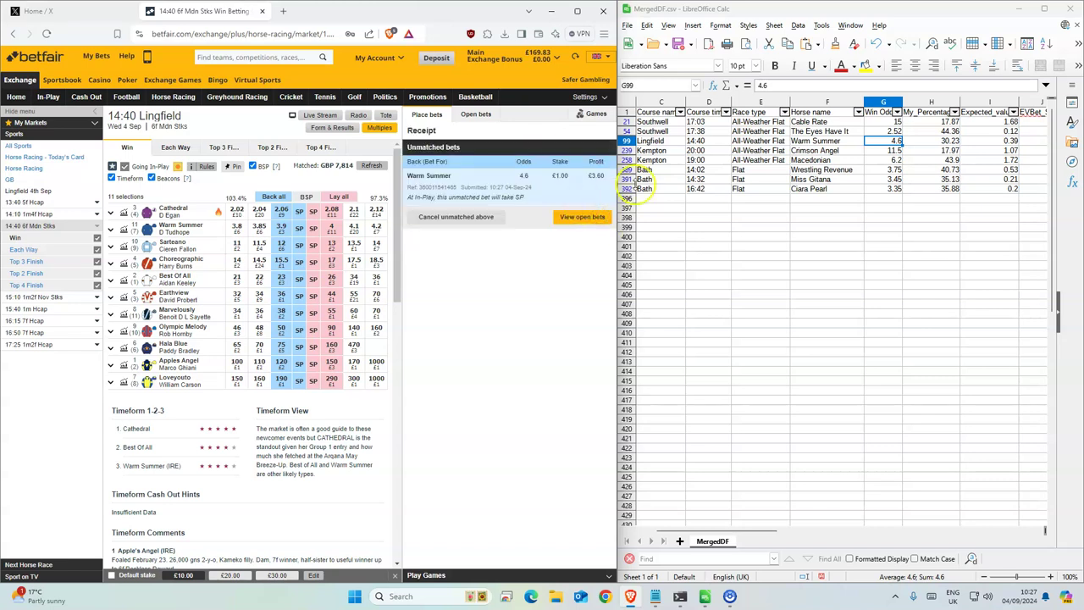
{"action": "left_click", "coordinate": [760, 150]}
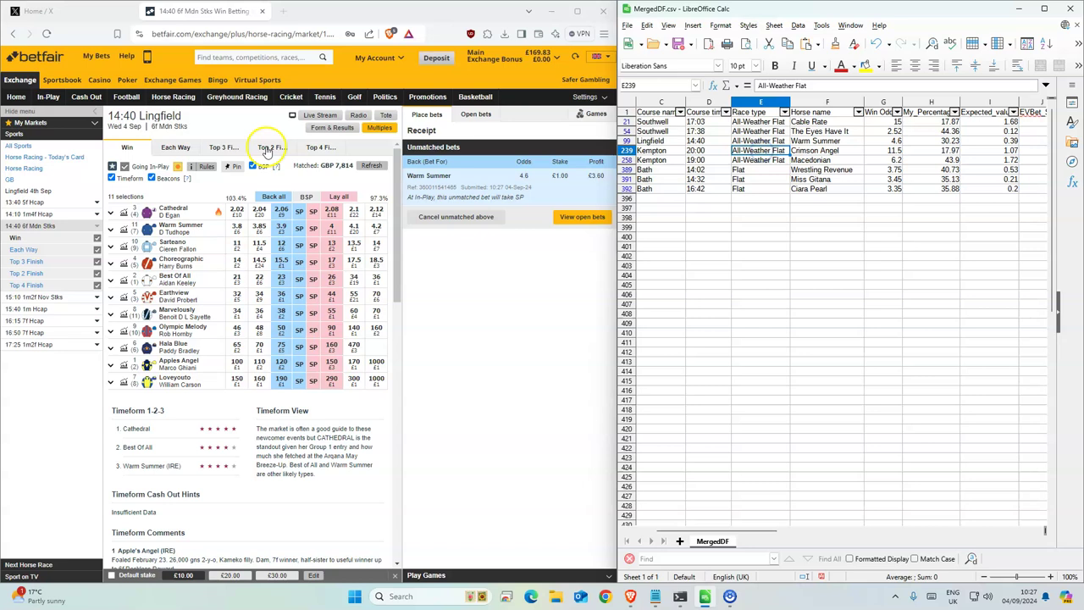
Step: Open the 20:00 Kempton market and place a confirmed £1 back bet on Crimson Angel at 17.5
{"action": "left_click", "coordinate": [161, 98]}
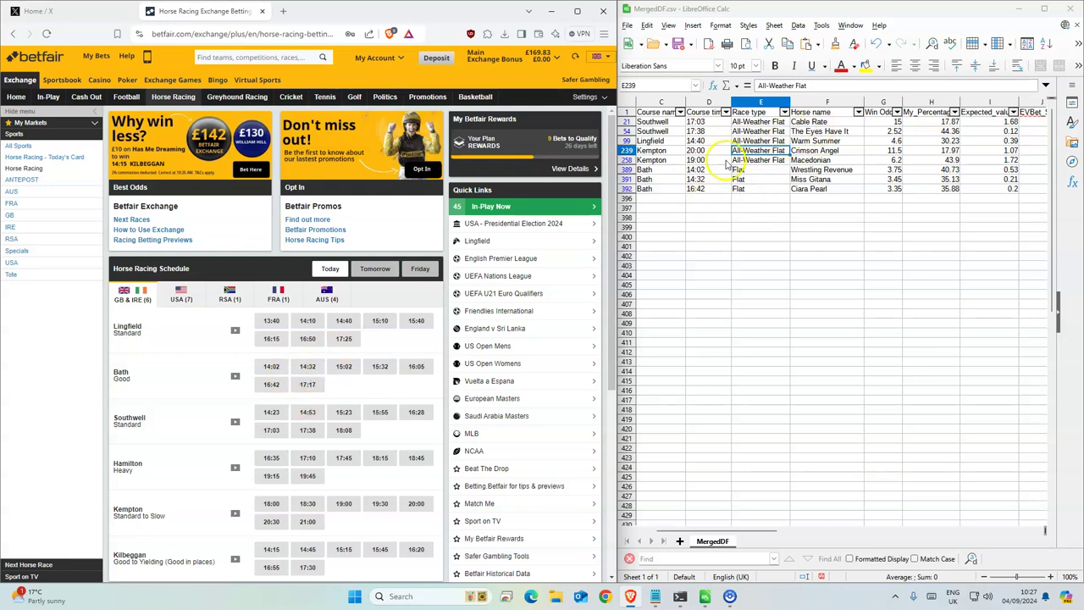
{"action": "scroll", "coordinate": [286, 417], "scroll_direction": "down", "scroll_amount": 1}
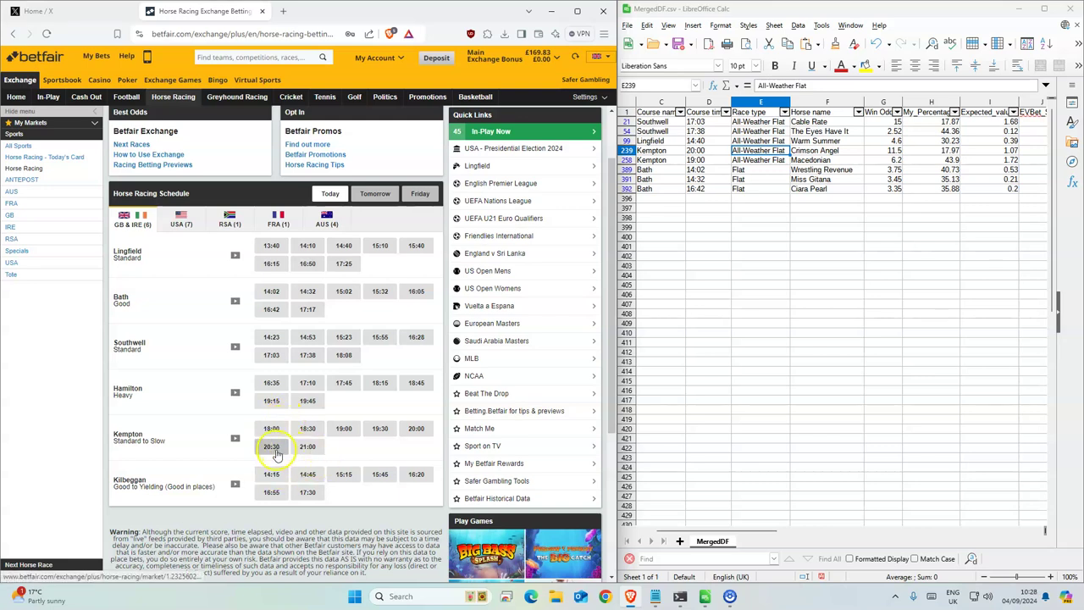
{"action": "left_click", "coordinate": [413, 430]}
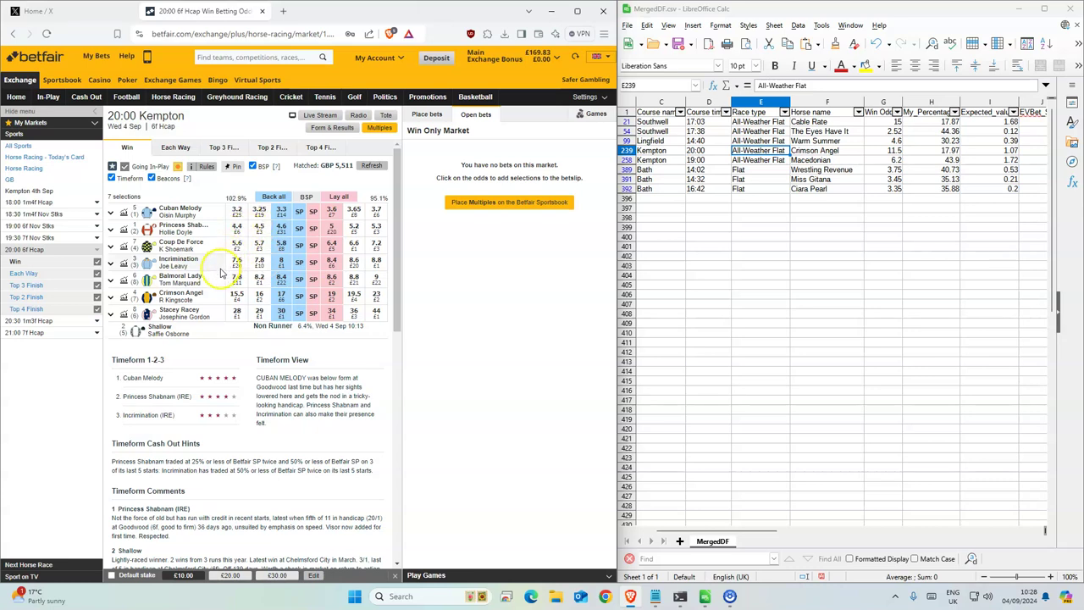
{"action": "left_click", "coordinate": [280, 294]}
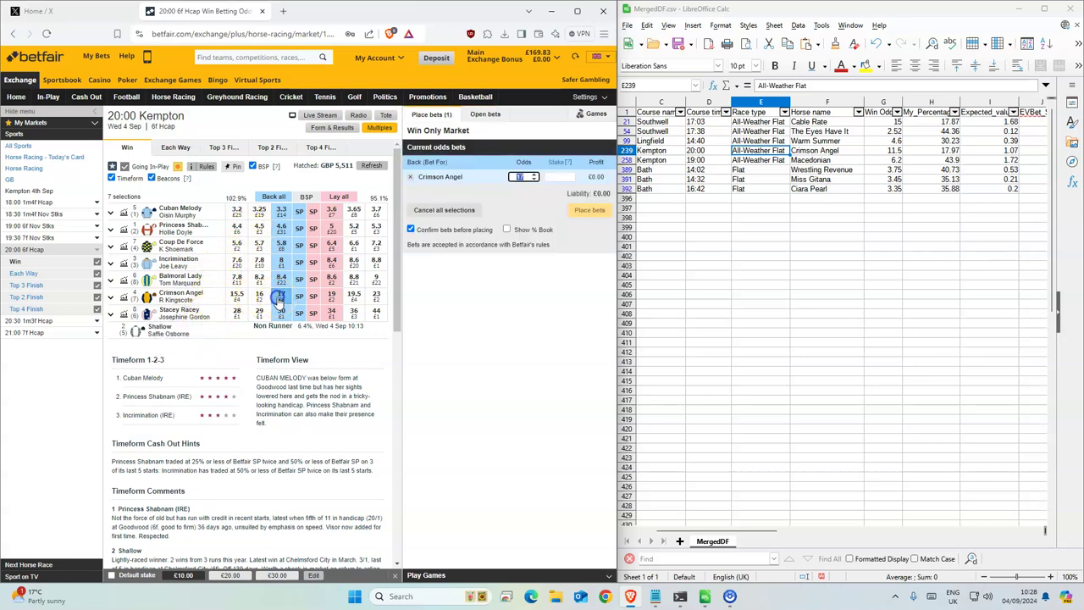
{"action": "left_click", "coordinate": [895, 151]}
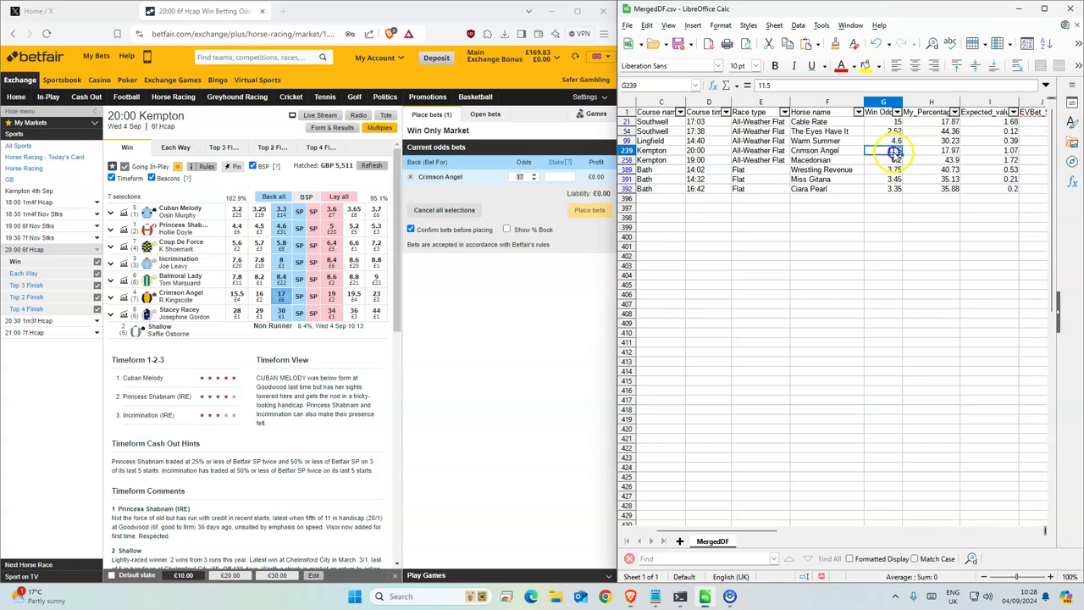
{"action": "left_click", "coordinate": [559, 176]}
{"action": "type", "text": "1"}
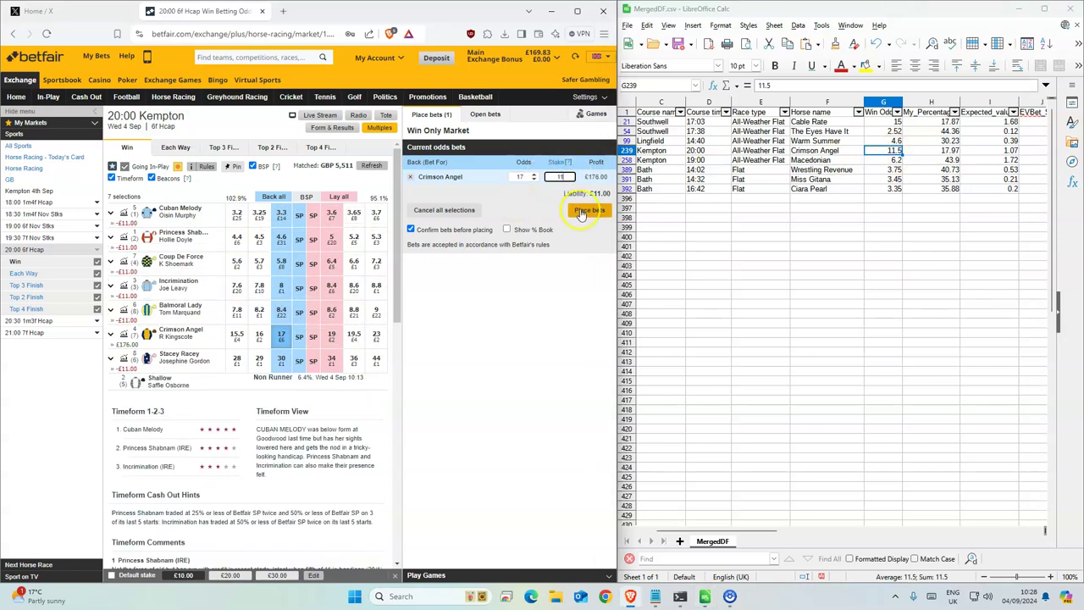
{"action": "left_click", "coordinate": [581, 211]}
{"action": "left_click", "coordinate": [581, 216]}
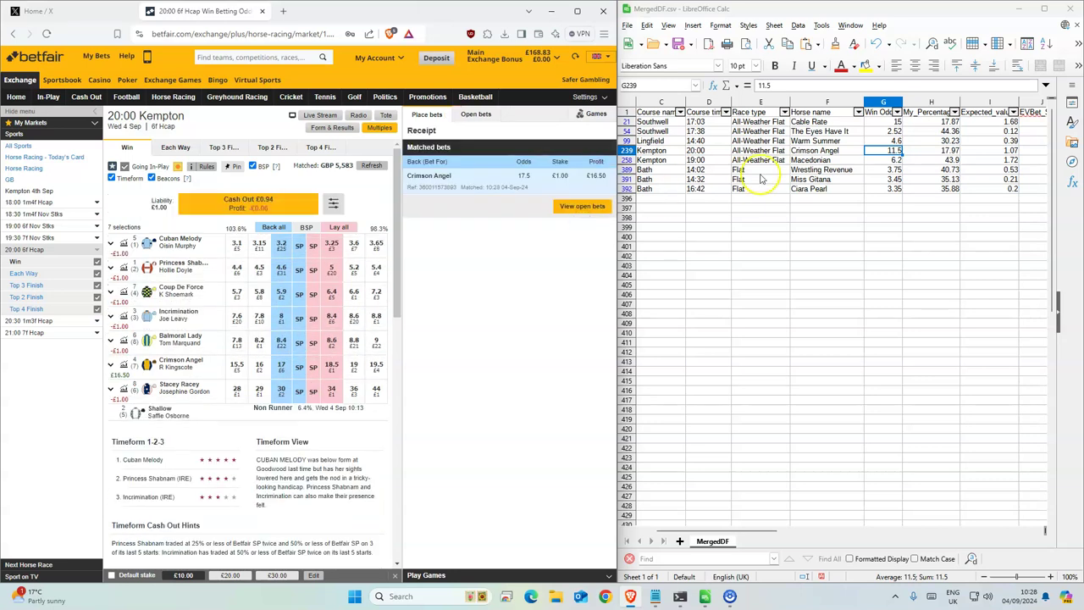
Step: Open the 19:00 Kempton market and place a £1 back bet on Macedonian at 7.6
{"action": "left_click", "coordinate": [881, 160]}
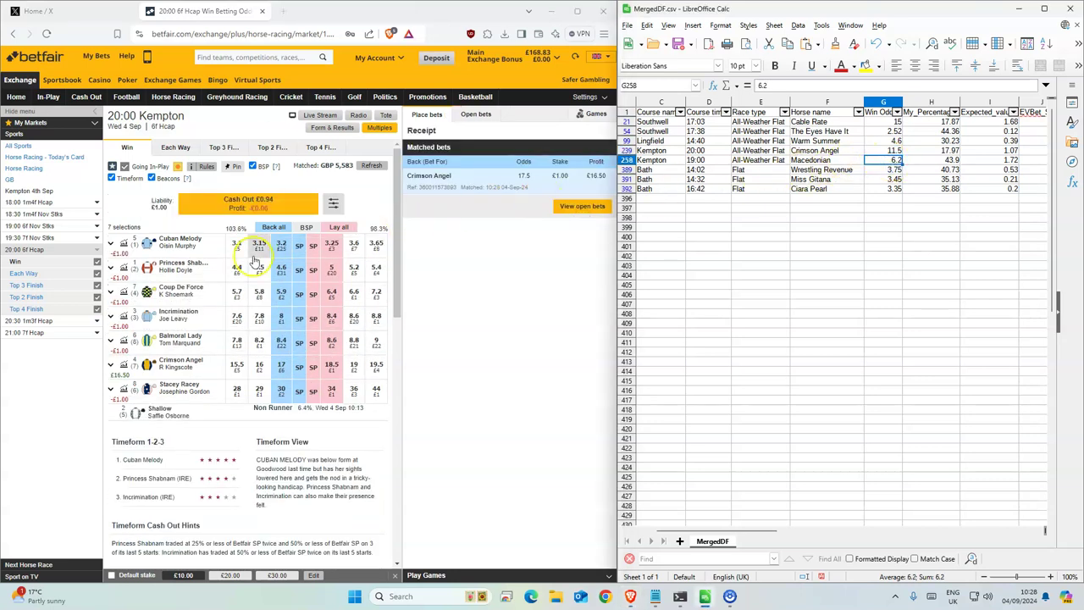
{"action": "left_click", "coordinate": [31, 226]}
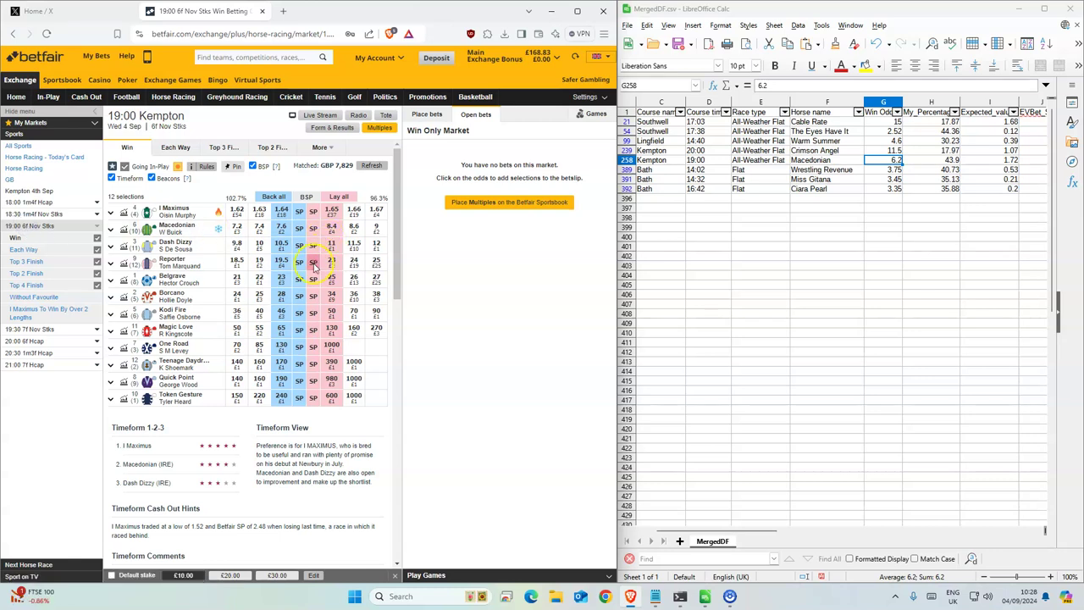
{"action": "left_click", "coordinate": [302, 296]}
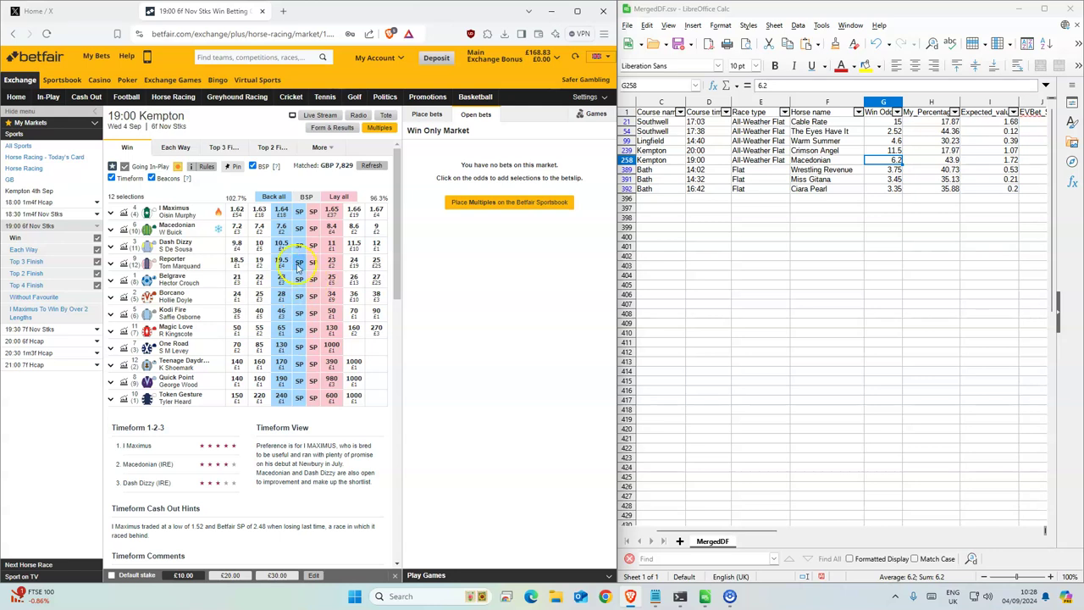
{"action": "left_click", "coordinate": [278, 227]}
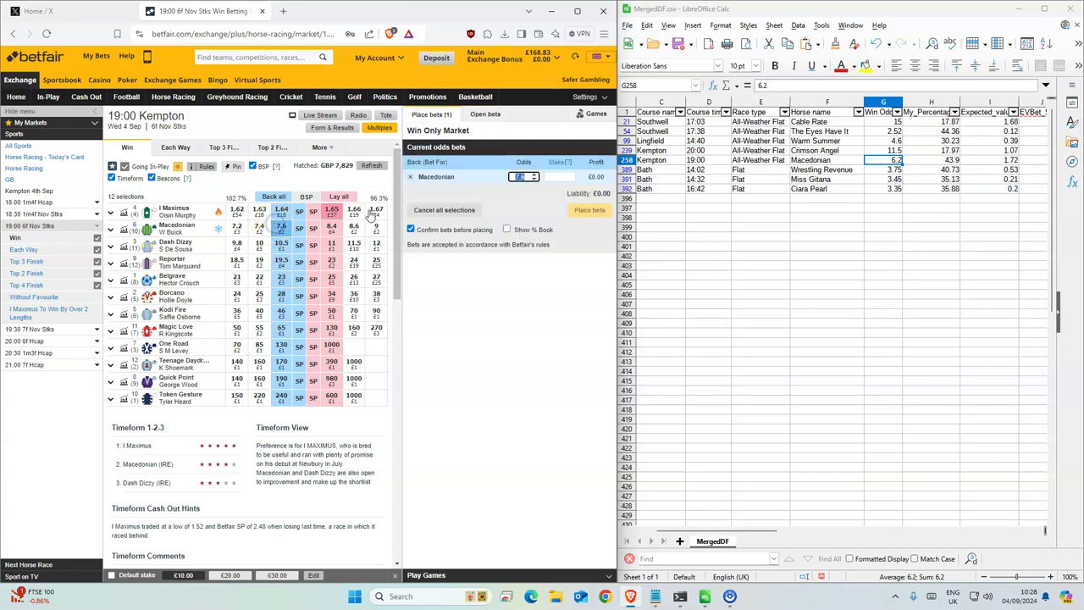
{"action": "left_click", "coordinate": [523, 177]}
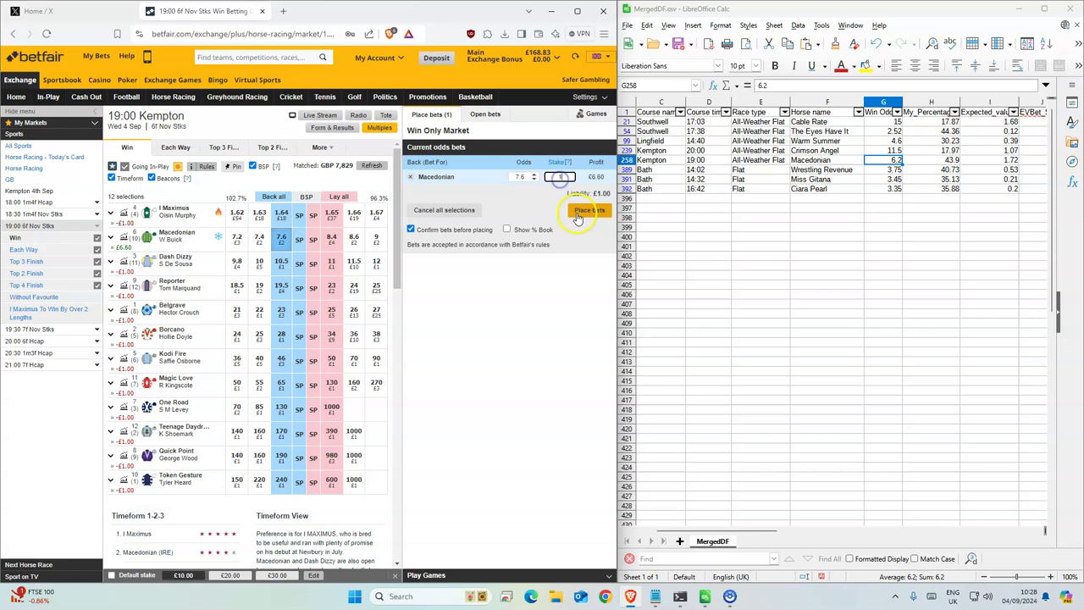
{"action": "left_click", "coordinate": [583, 217]}
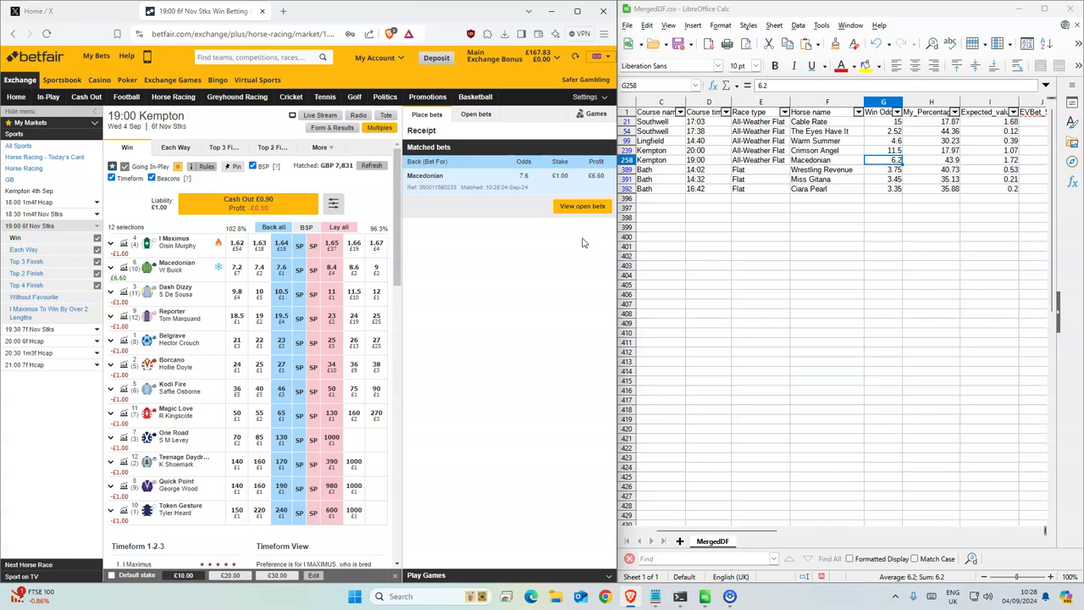
Step: Open the 14:02 Bath market and confirm a £1 back bet on Wrestling Revenue at 3.8
{"action": "left_click", "coordinate": [168, 99]}
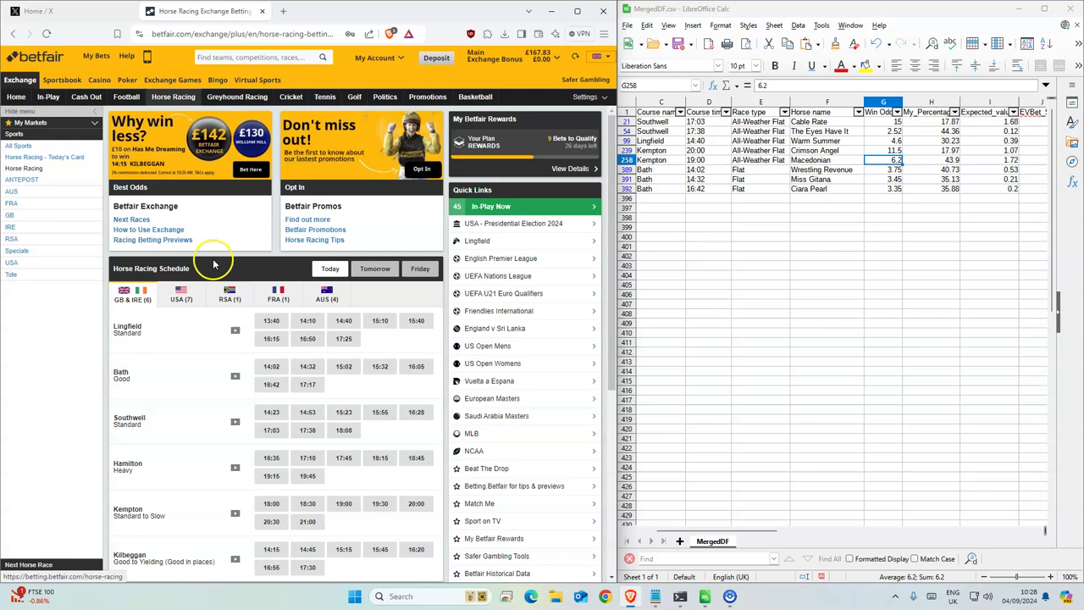
{"action": "scroll", "coordinate": [207, 455], "scroll_direction": "down", "scroll_amount": 1}
{"action": "scroll", "coordinate": [210, 456], "scroll_direction": "down", "scroll_amount": 1}
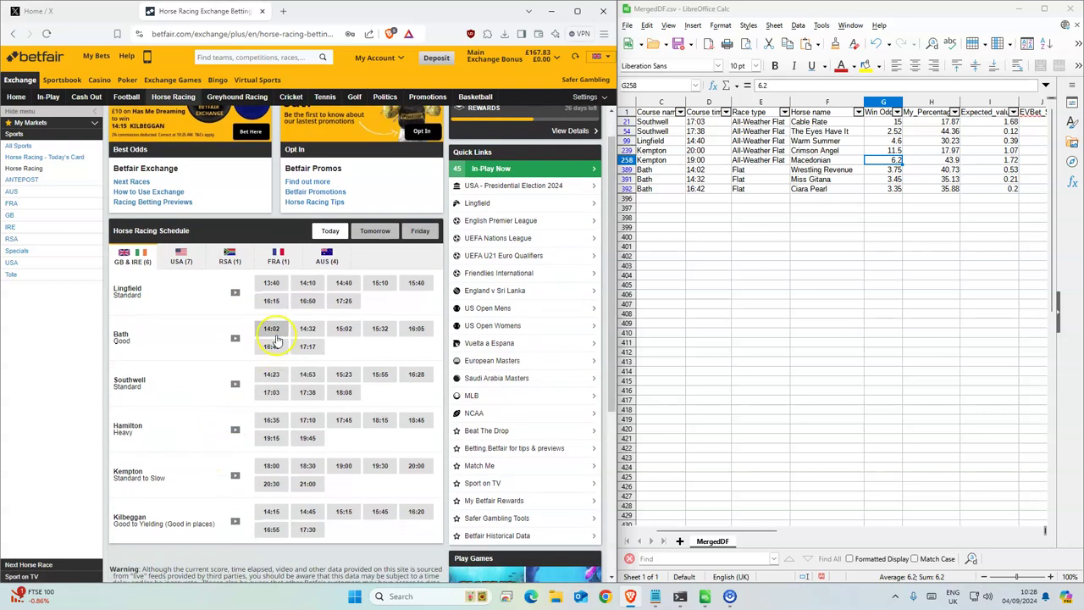
{"action": "left_click", "coordinate": [273, 336]}
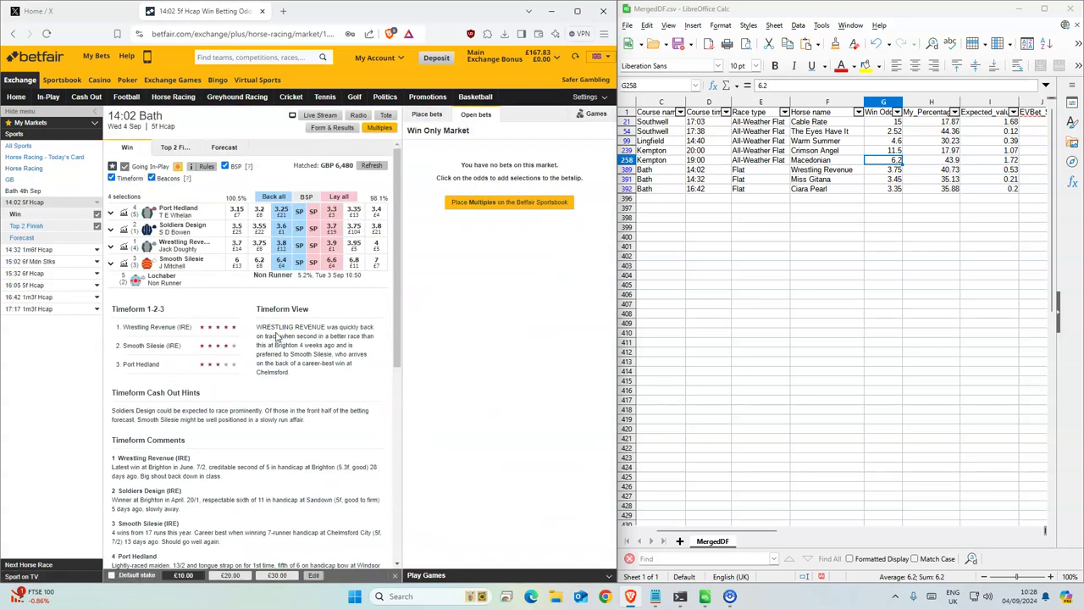
{"action": "left_click", "coordinate": [885, 170]}
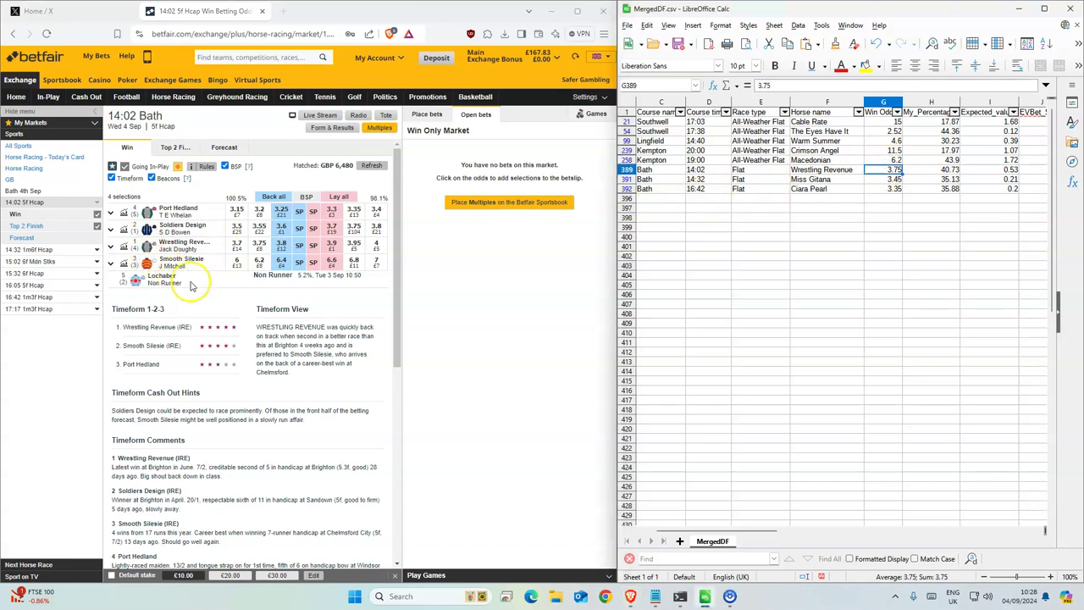
{"action": "left_click", "coordinate": [281, 244]}
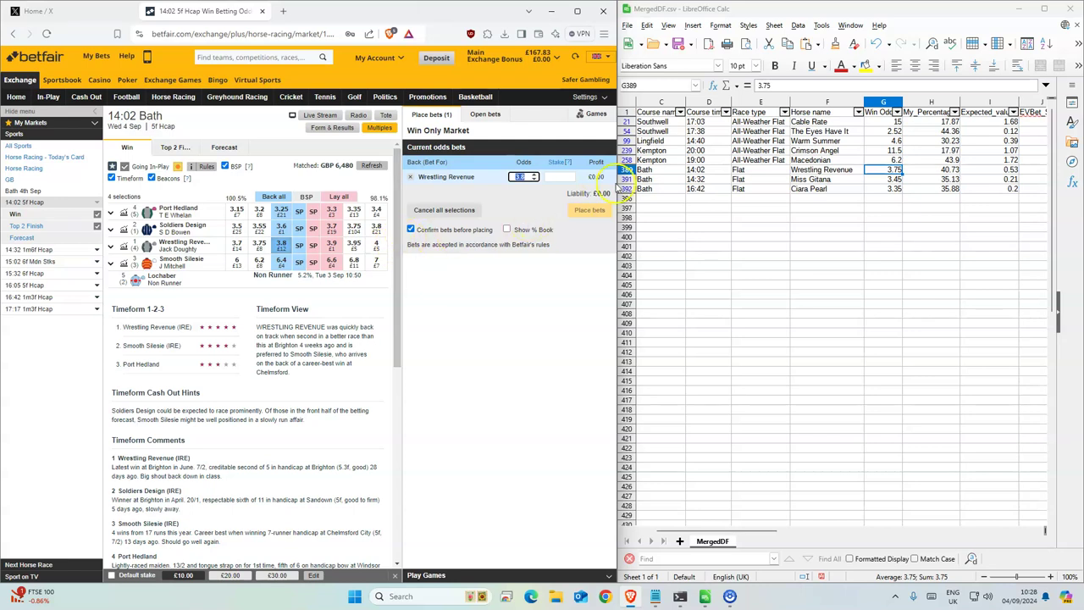
{"action": "left_click", "coordinate": [570, 175]}
{"action": "type", "text": "1"}
{"action": "left_click", "coordinate": [589, 210]}
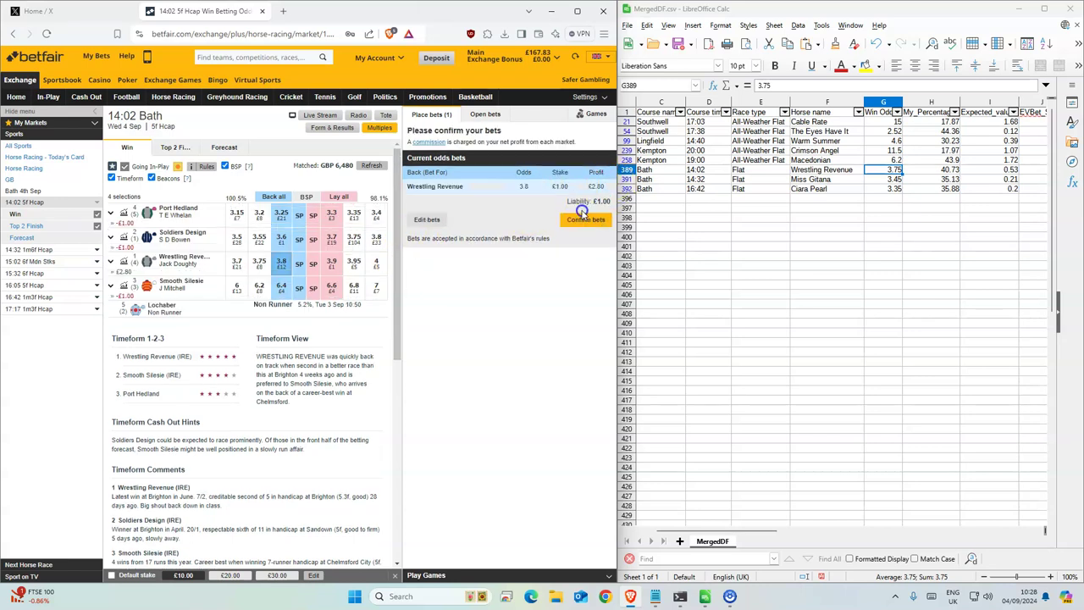
{"action": "left_click", "coordinate": [593, 221]}
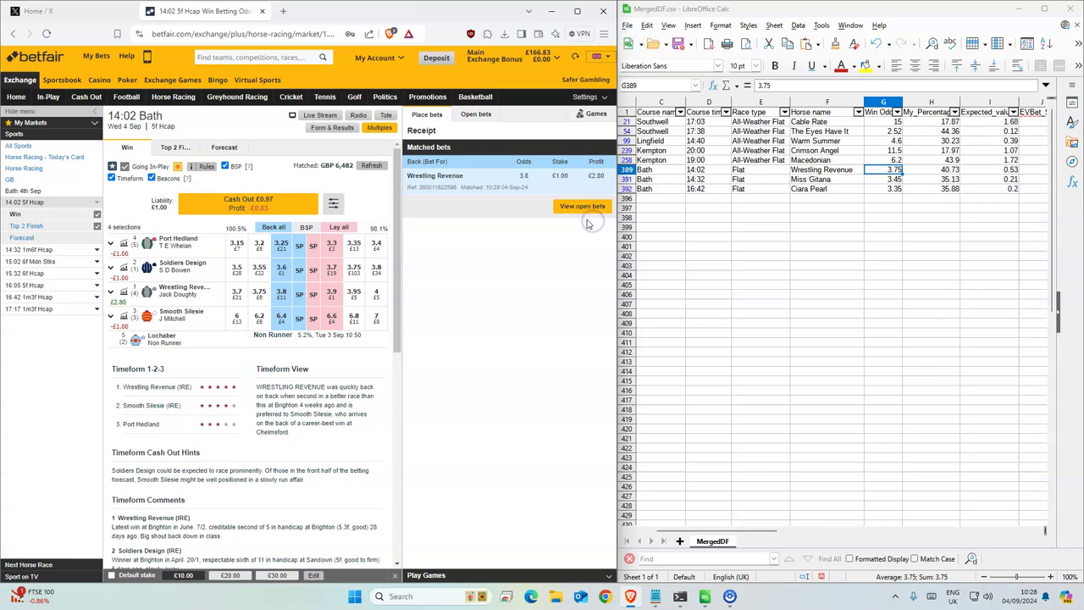
{"action": "left_click", "coordinate": [883, 172]}
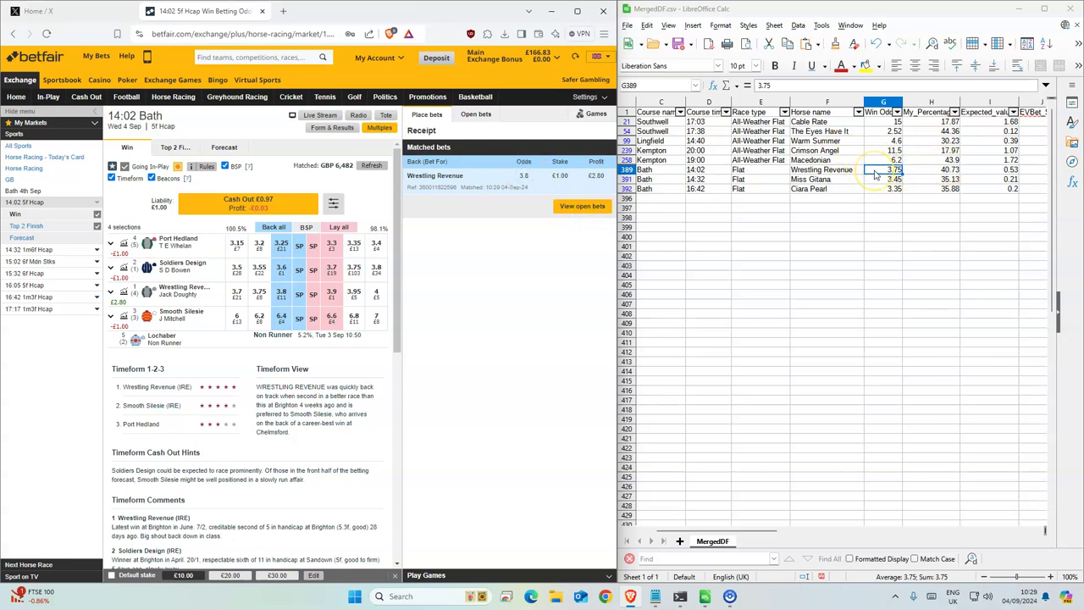
Step: Open 14:32 Bath, back Miss Gitana at 3.45 for £1, and set the unmatched bet to take SP
{"action": "left_click", "coordinate": [38, 251]}
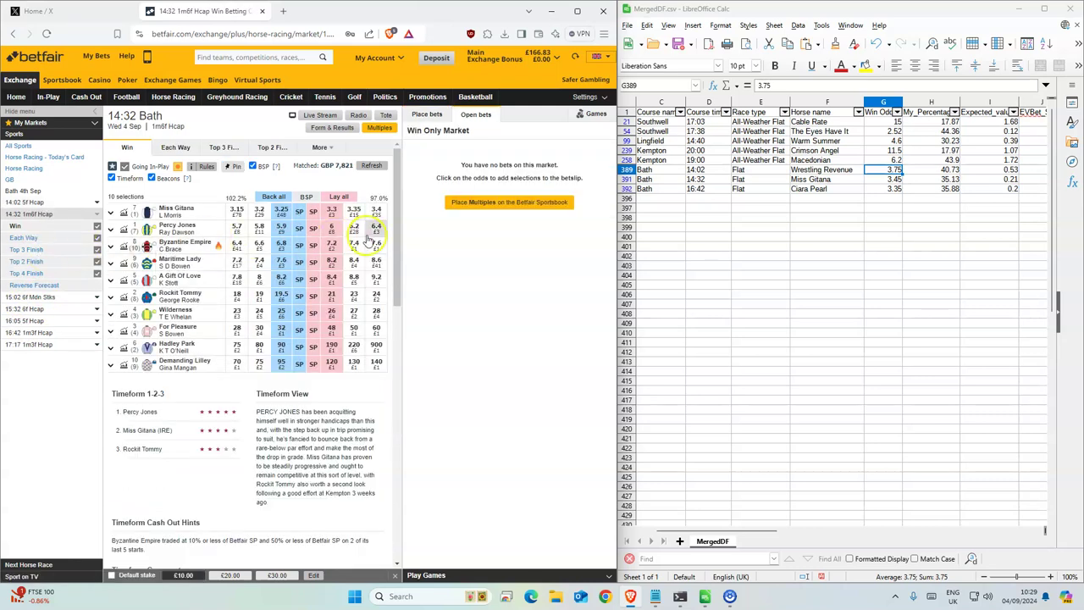
{"action": "left_click", "coordinate": [847, 176]}
{"action": "left_click", "coordinate": [821, 179]}
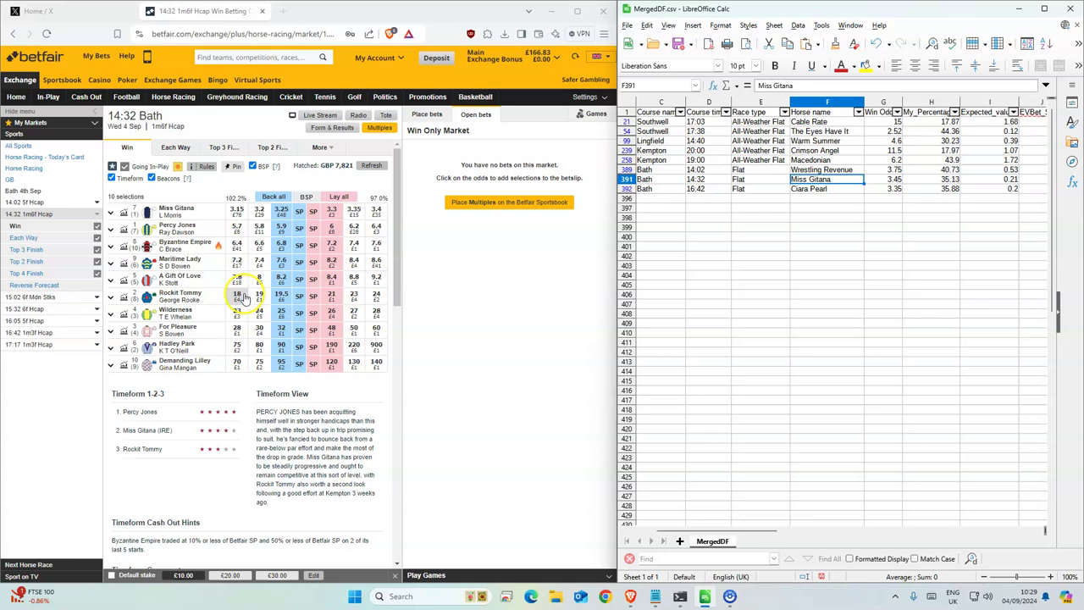
{"action": "left_click", "coordinate": [282, 211]}
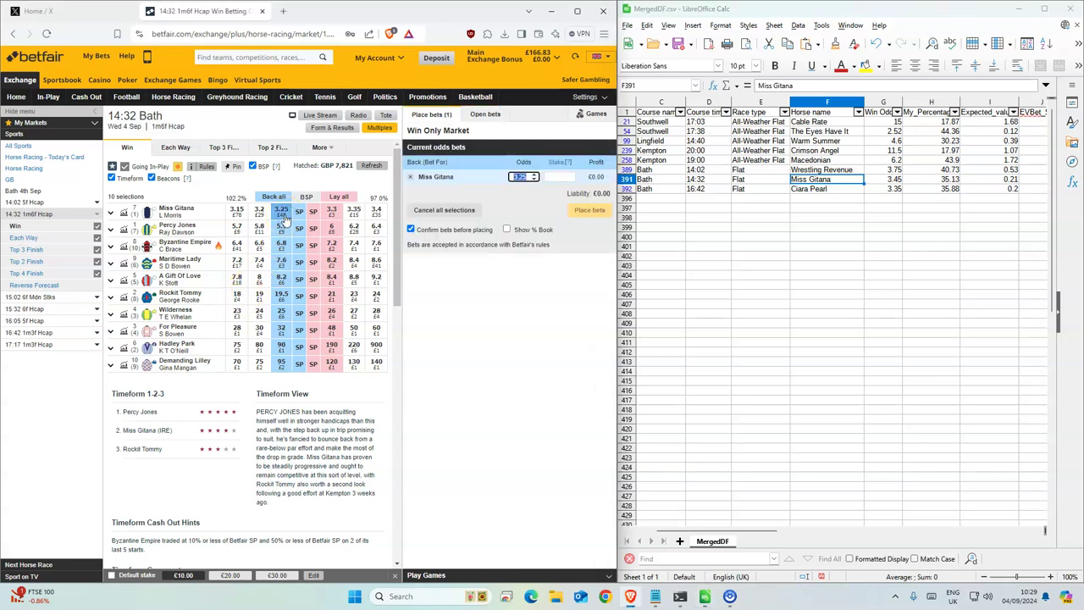
{"action": "left_click", "coordinate": [441, 207]}
{"action": "left_click", "coordinate": [522, 175]}
{"action": "left_click", "coordinate": [556, 177]}
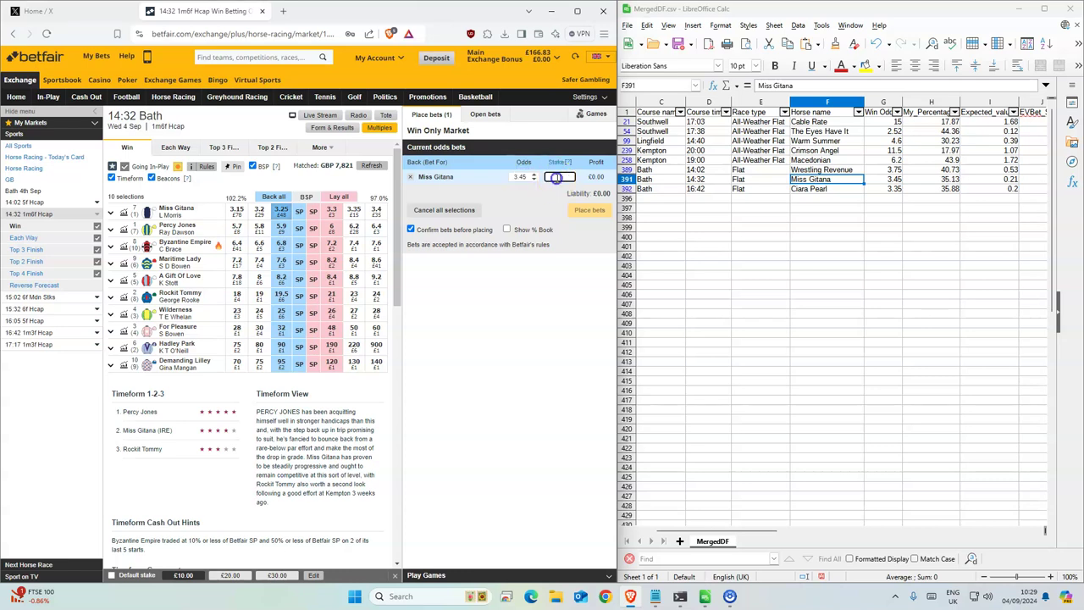
{"action": "type", "text": "1"}
{"action": "left_click", "coordinate": [590, 212]}
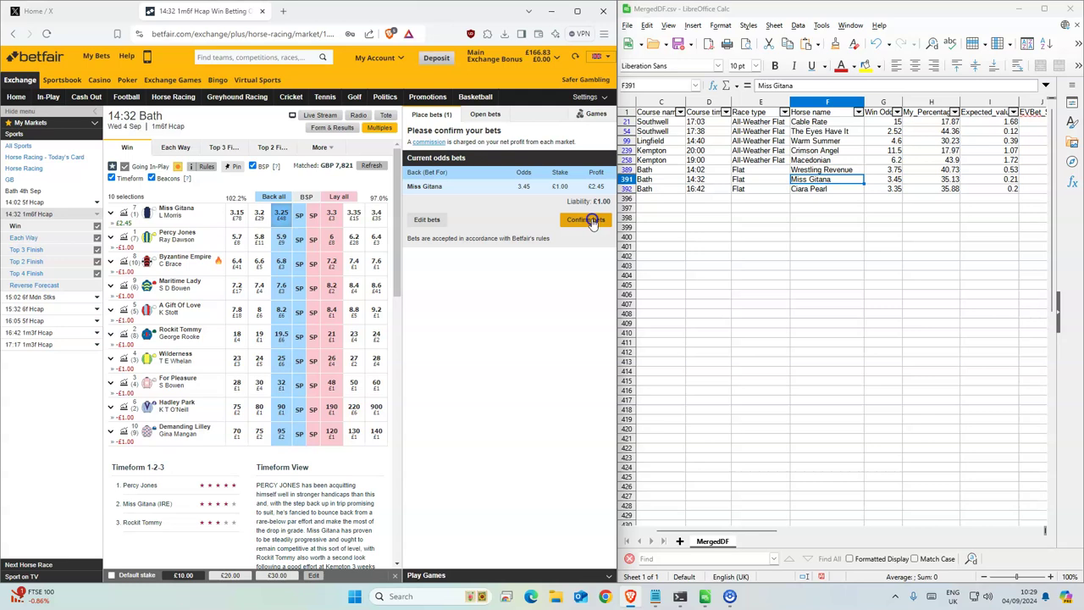
{"action": "left_click", "coordinate": [596, 219]}
{"action": "left_click", "coordinate": [599, 223]}
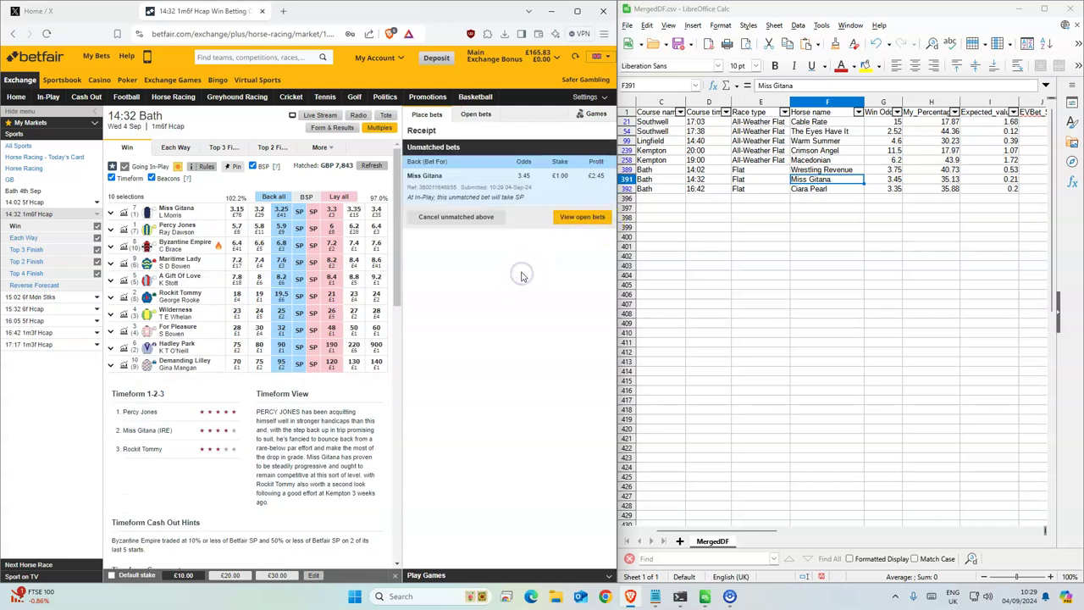
Step: Open the 16:42 Bath market and confirm a £1 back bet on Ciara Pearl at 3.35
{"action": "left_click", "coordinate": [34, 340]}
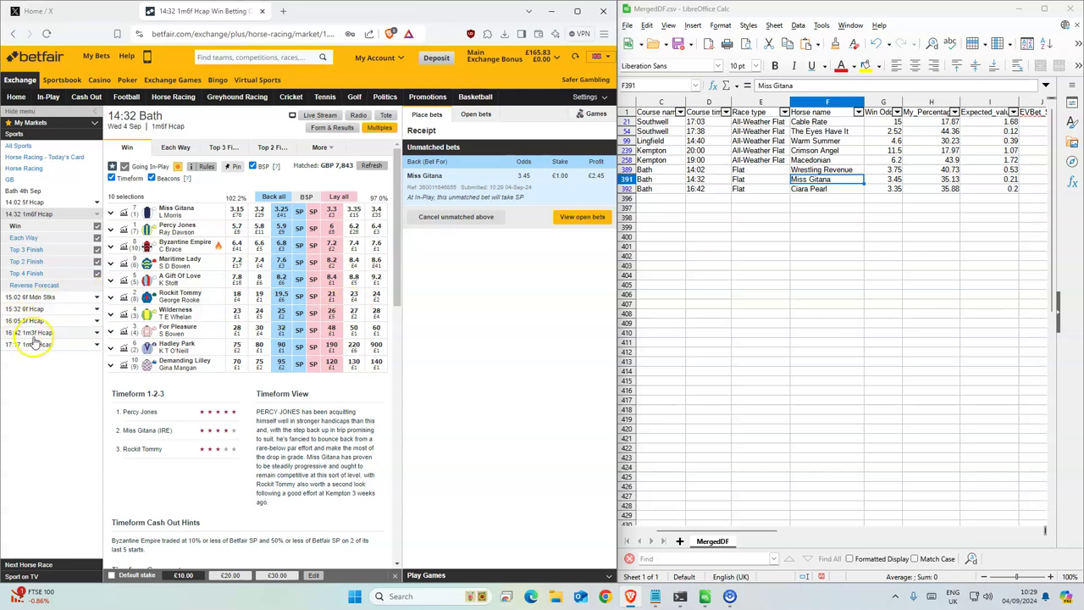
{"action": "left_click", "coordinate": [333, 294]}
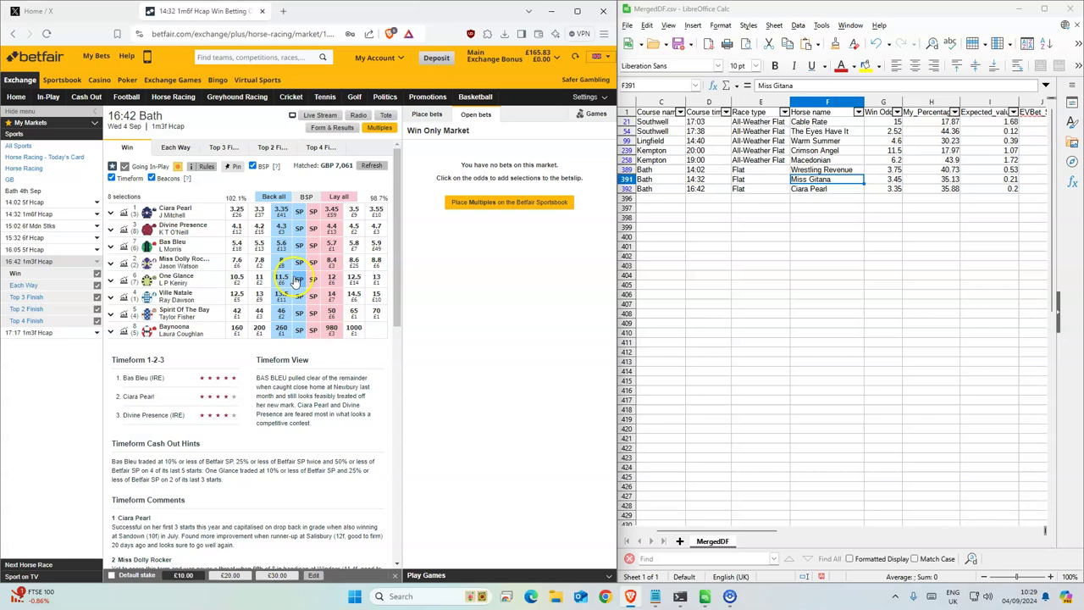
{"action": "left_click", "coordinate": [282, 212]}
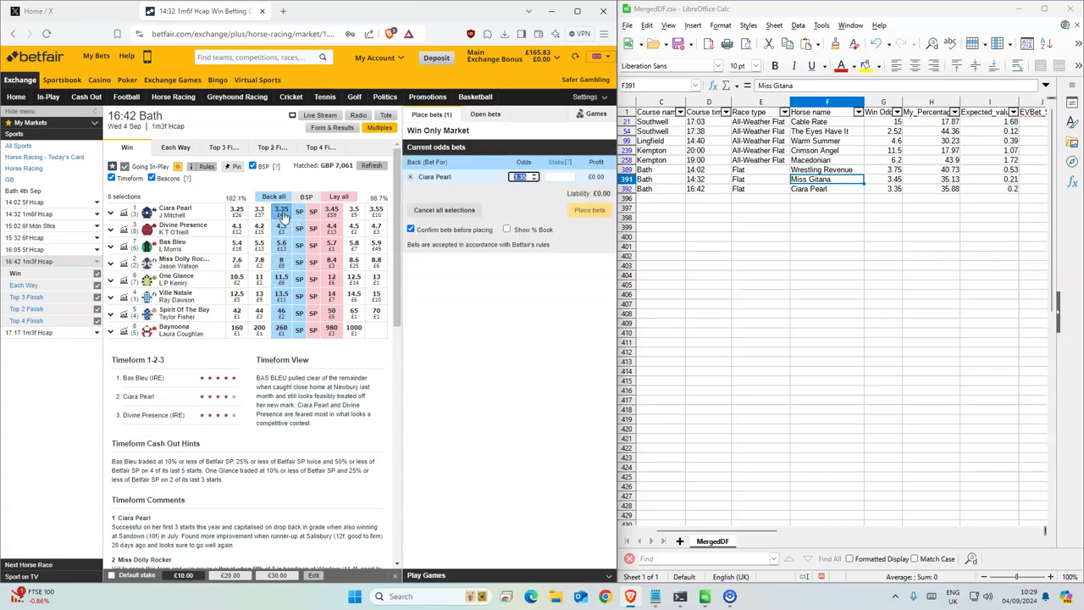
{"action": "left_click", "coordinate": [559, 176]}
{"action": "type", "text": "1"}
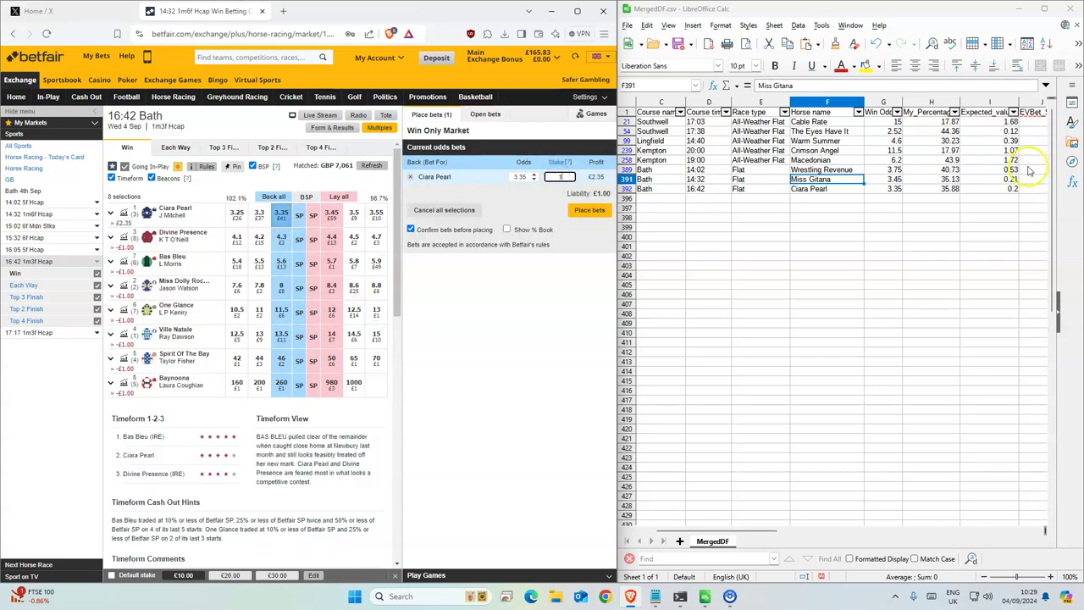
{"action": "left_click", "coordinate": [593, 212]}
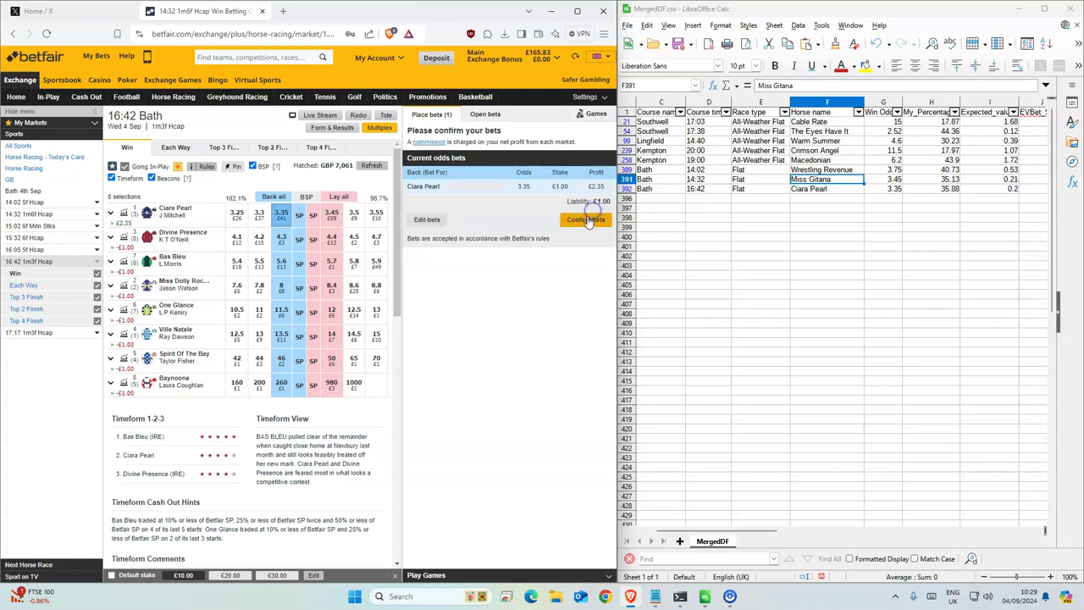
{"action": "left_click", "coordinate": [588, 218]}
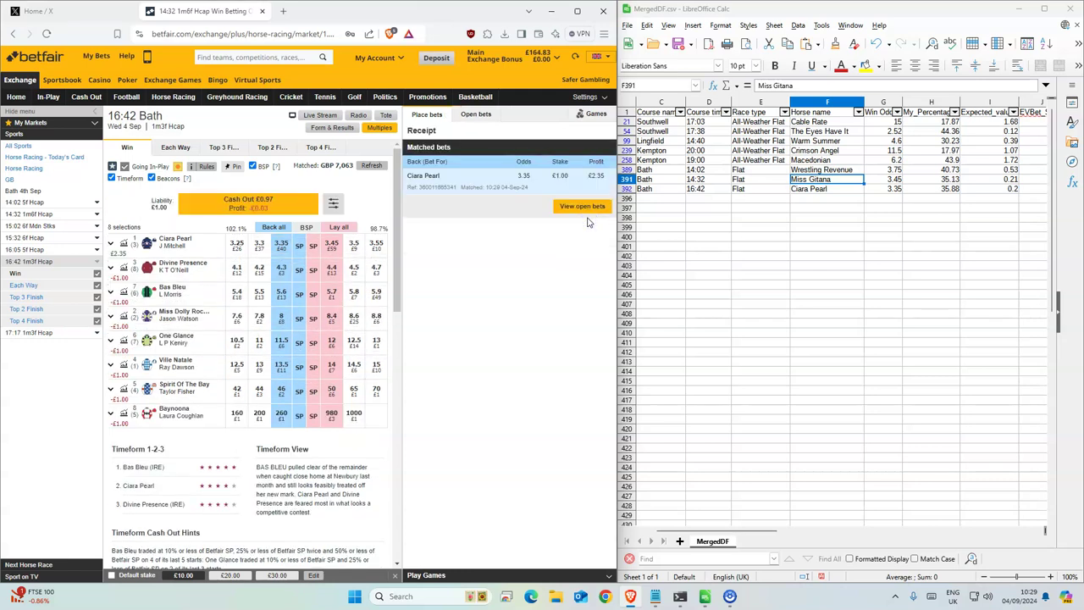
{"action": "left_click", "coordinate": [531, 296]}
{"action": "left_click_drag", "start_coordinate": [492, 330], "coordinate": [448, 348]}
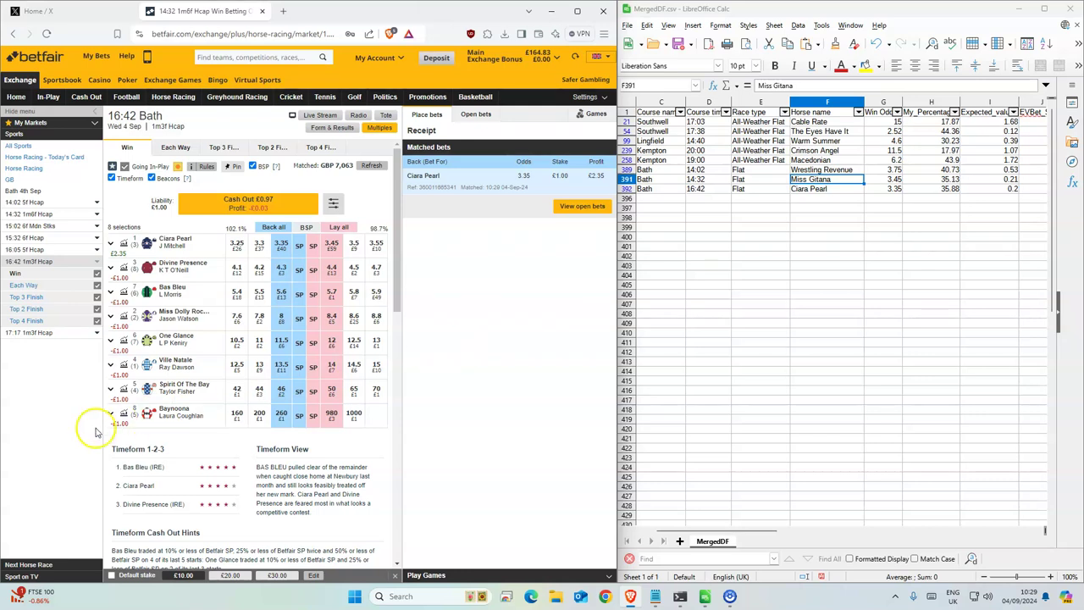